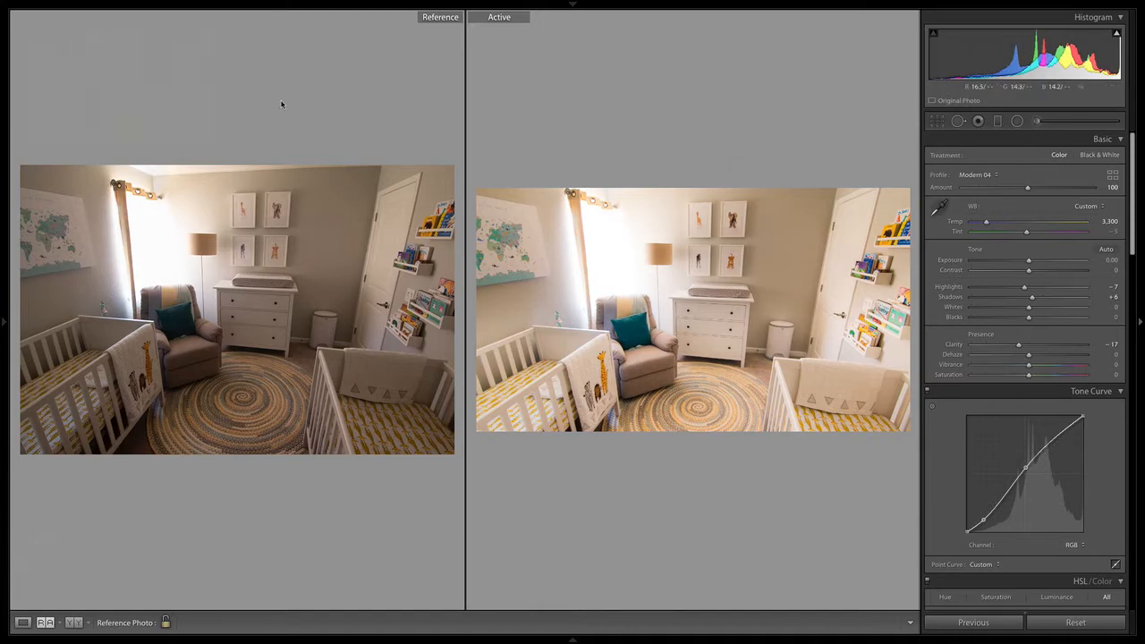
Switch the active photo to the unedited version of the nursery interior and show it alone in Loupe view
{"action": "mouse_move", "coordinate": [1060, 639]}
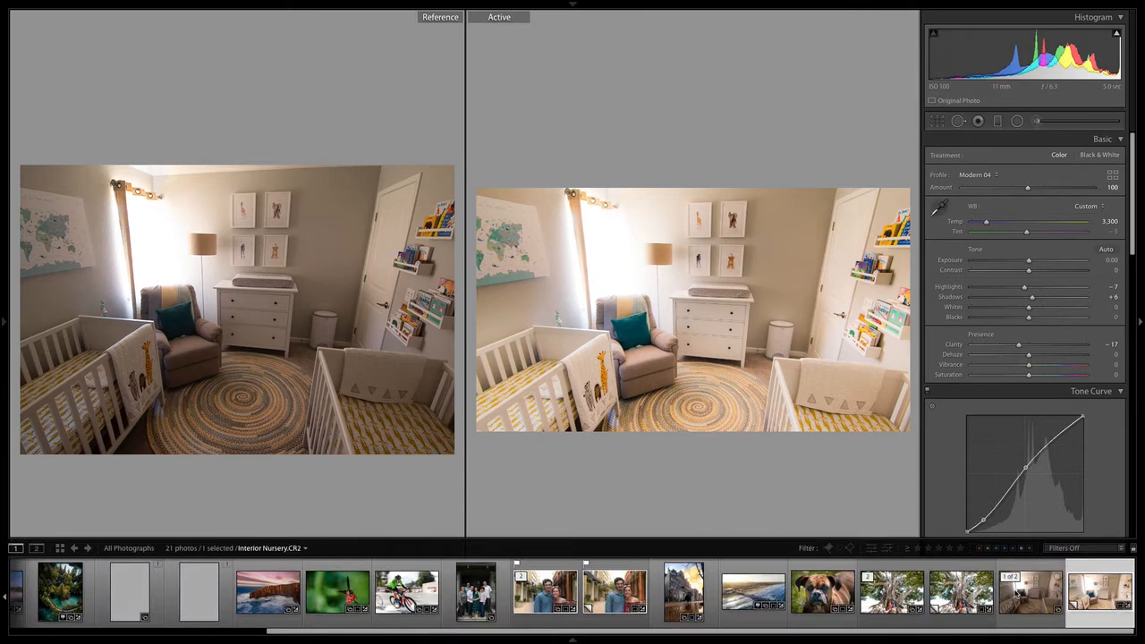
{"action": "left_click", "coordinate": [1029, 594]}
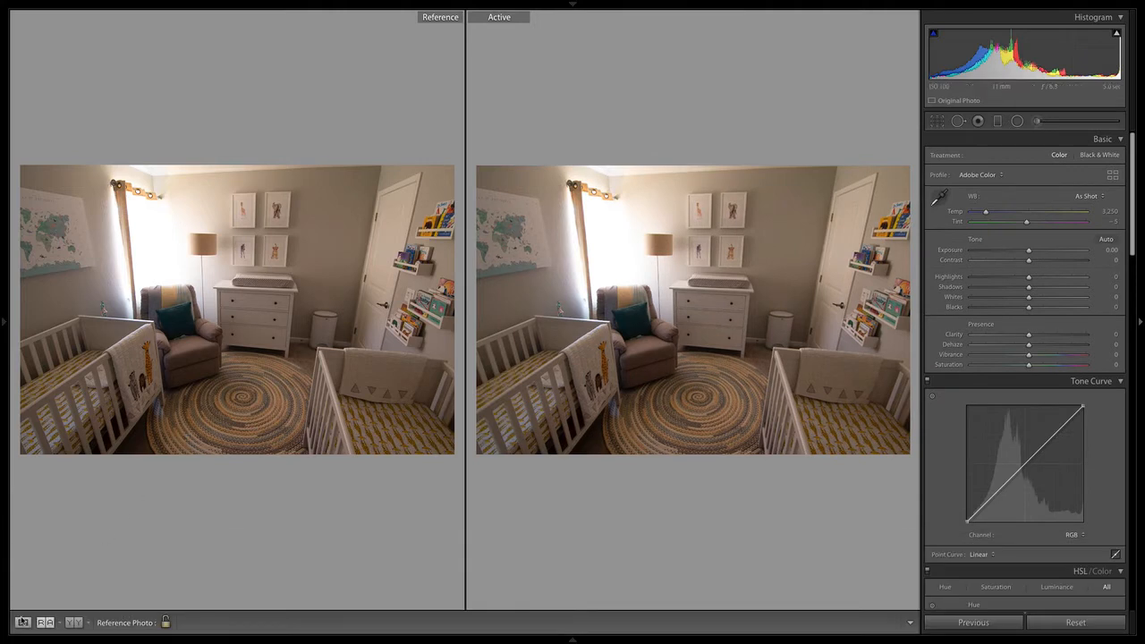
{"action": "left_click", "coordinate": [23, 622]}
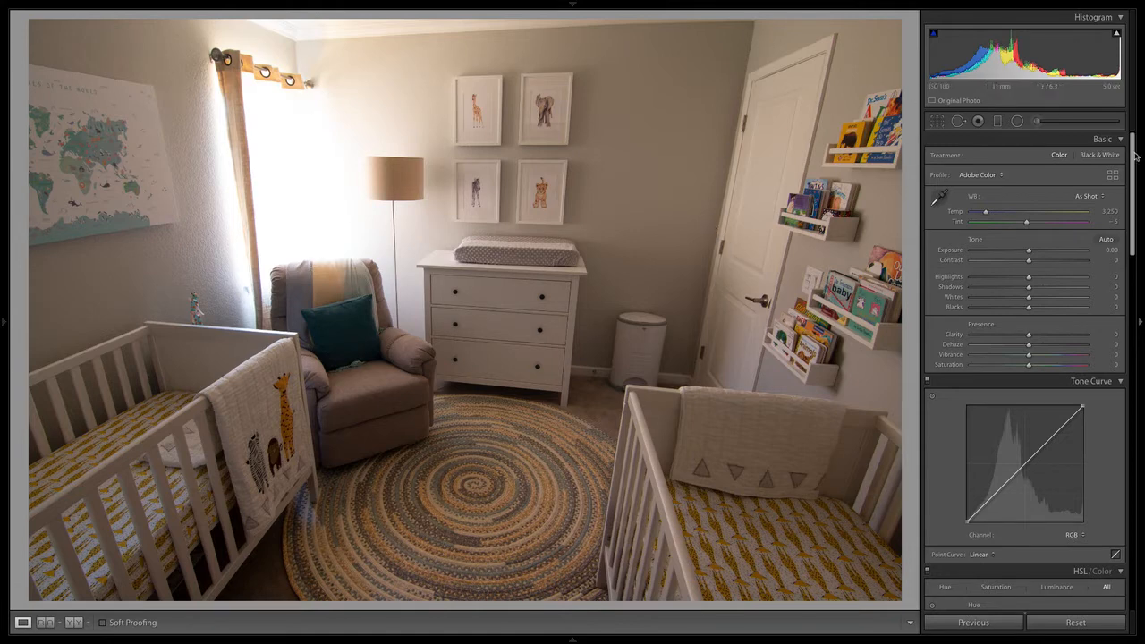
Try Guided Upright with vertical guides along the door edge, lamp pole, crib post and dresser edge, constraining the crop
{"action": "left_click_drag", "start_coordinate": [1134, 155], "coordinate": [1137, 445]}
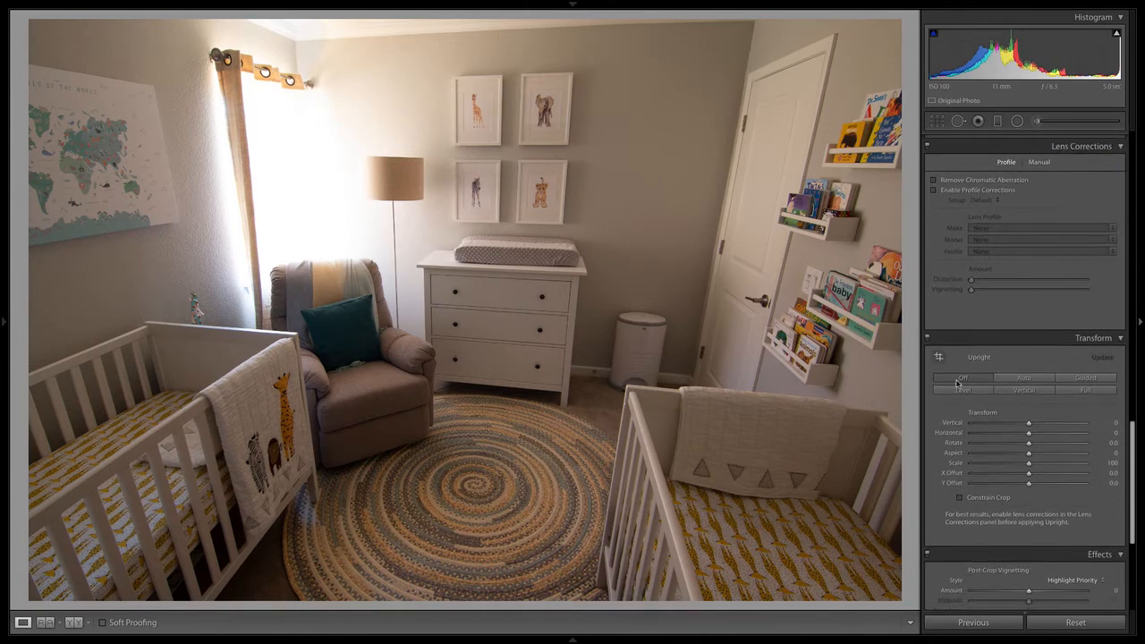
{"action": "left_click", "coordinate": [938, 357]}
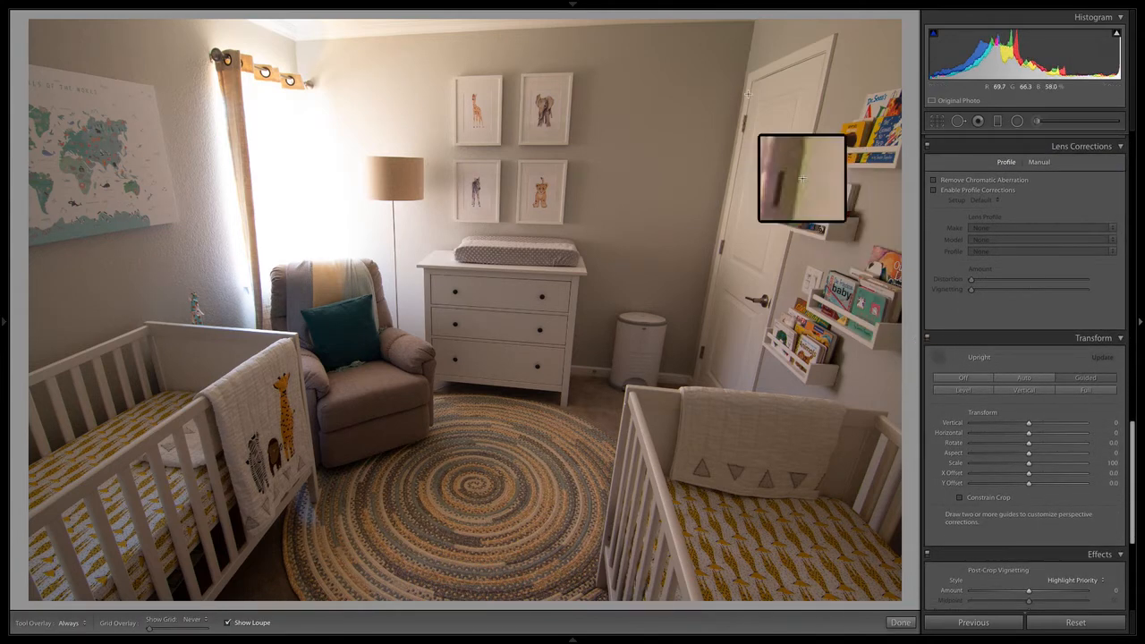
{"action": "left_click_drag", "start_coordinate": [752, 82], "coordinate": [701, 338]}
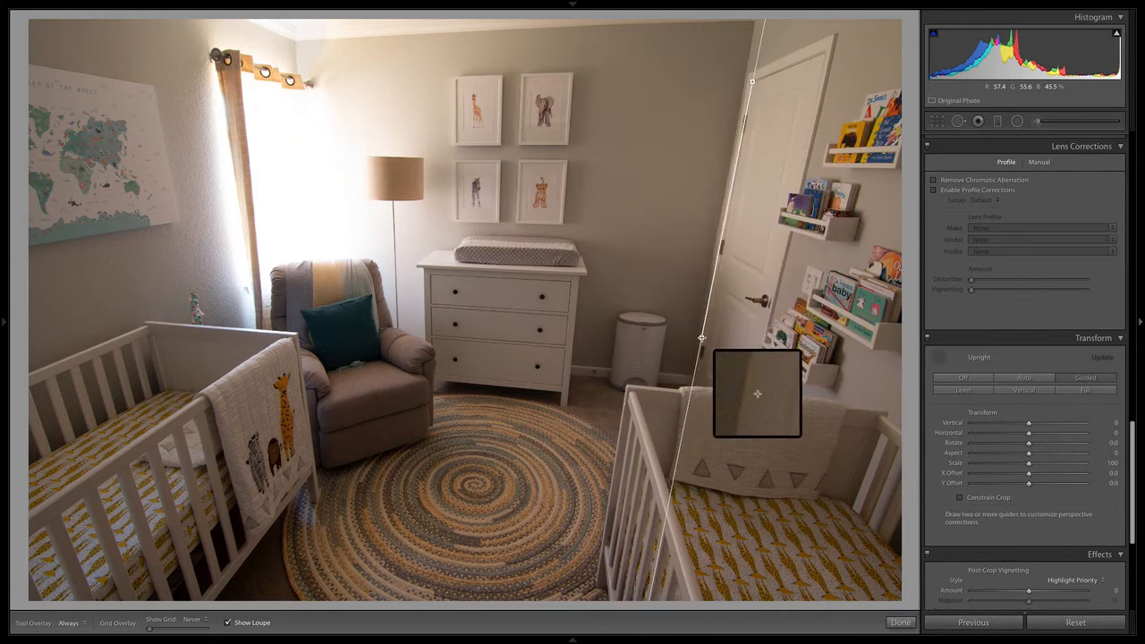
{"action": "left_click_drag", "start_coordinate": [392, 204], "coordinate": [403, 304]}
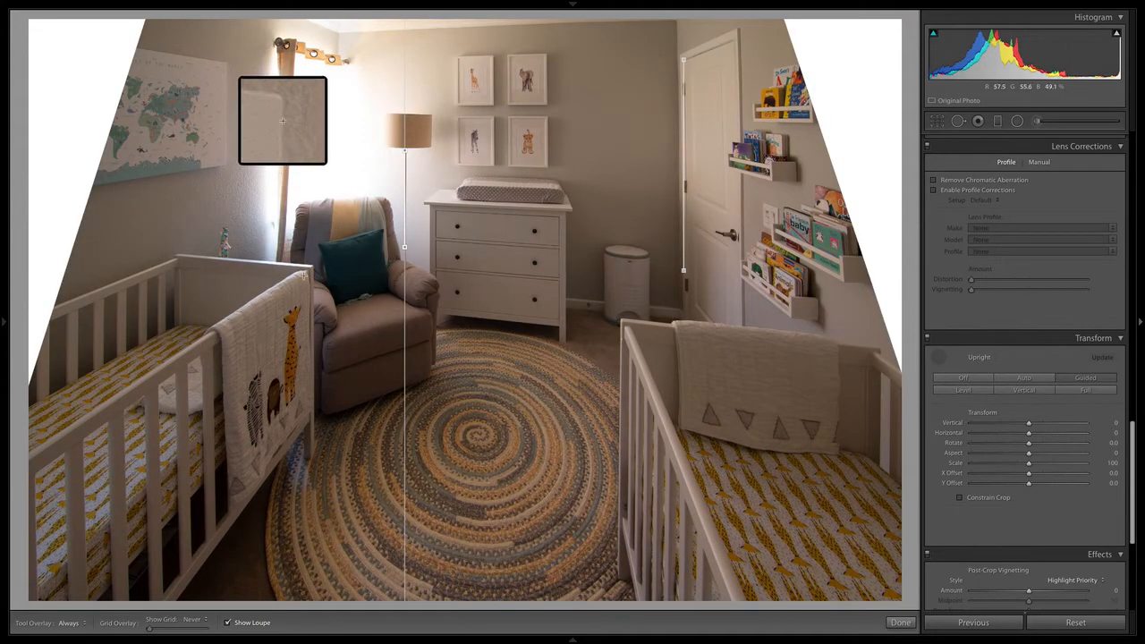
{"action": "left_click_drag", "start_coordinate": [312, 269], "coordinate": [312, 444]}
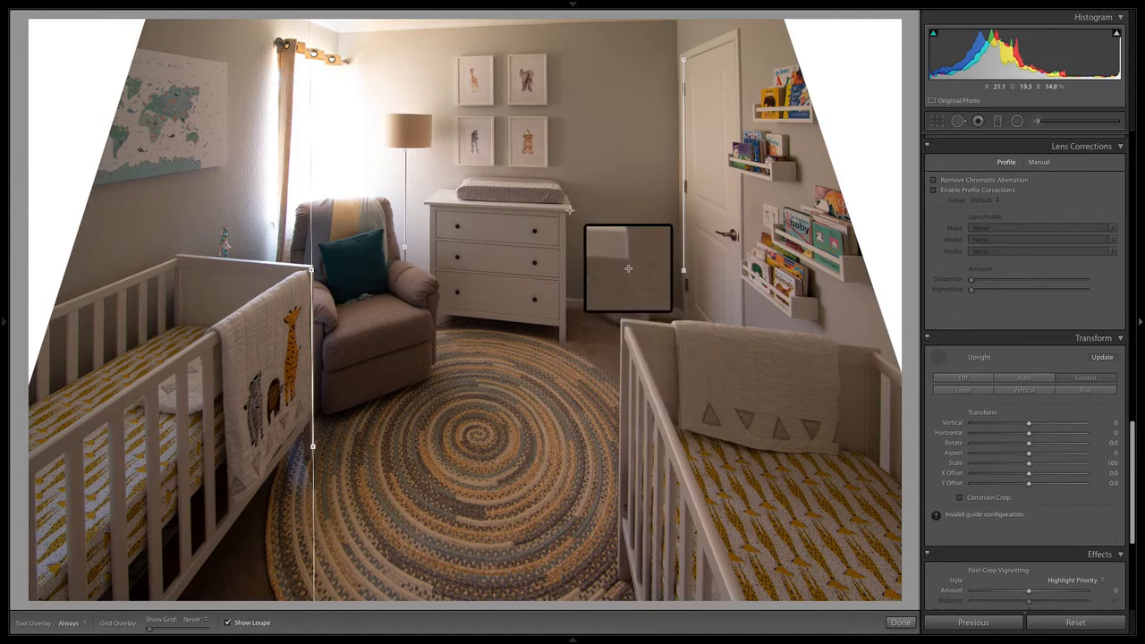
{"action": "left_click_drag", "start_coordinate": [564, 209], "coordinate": [564, 335]}
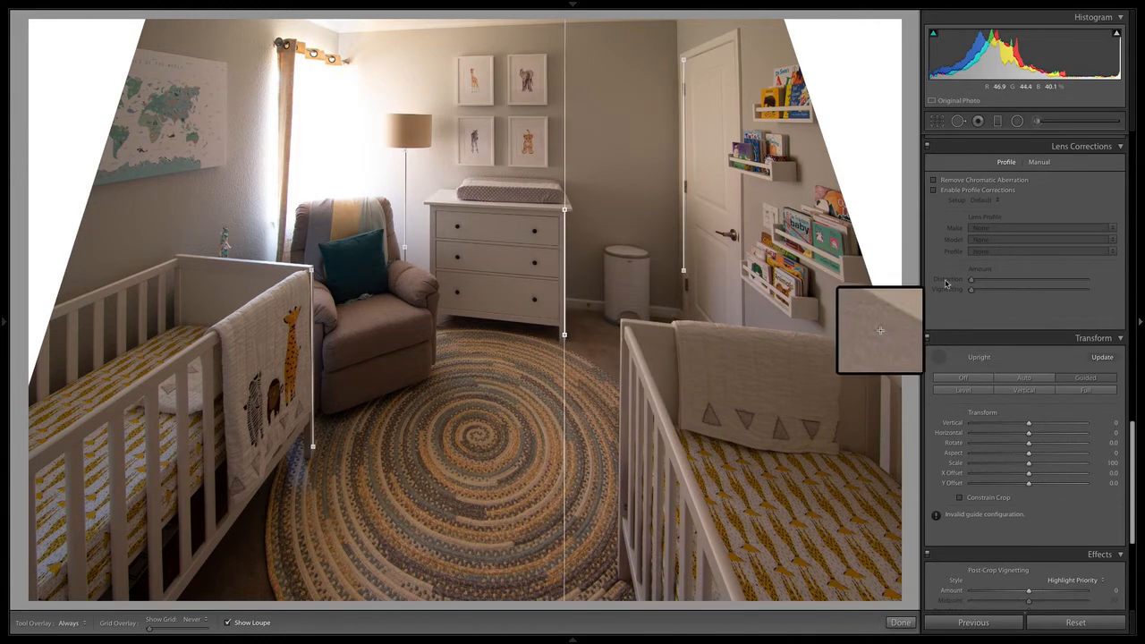
{"action": "left_click", "coordinate": [960, 497]}
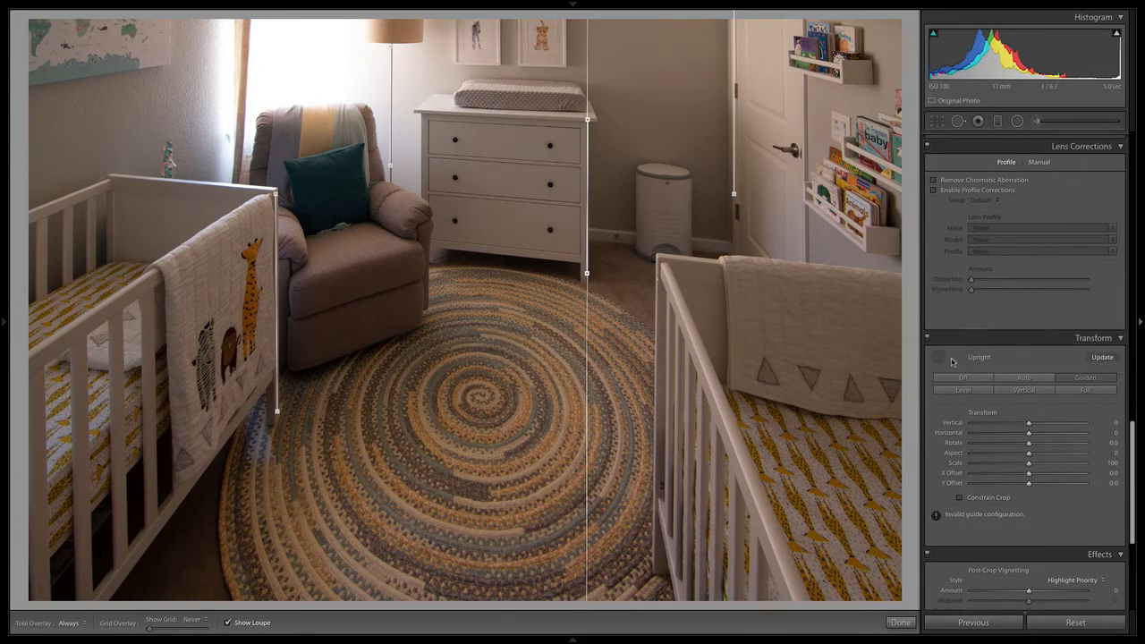
Undo the crop constraint and the last guide, and set Upright to Off
{"action": "key", "text": "super+z"}
{"action": "key", "text": "super+z"}
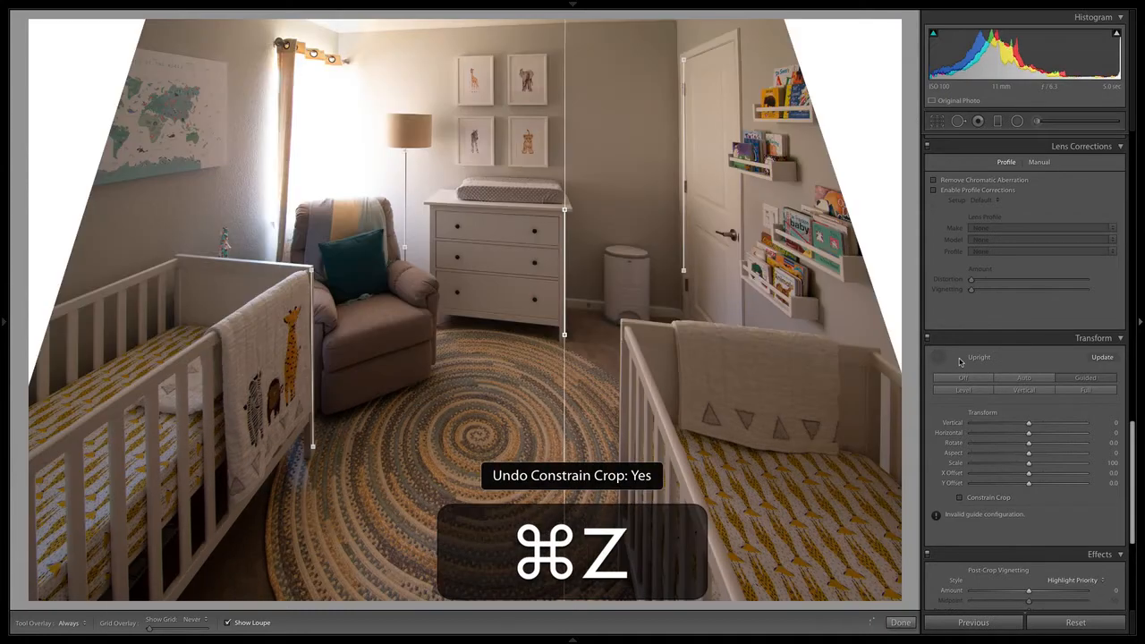
{"action": "key", "text": "super+z"}
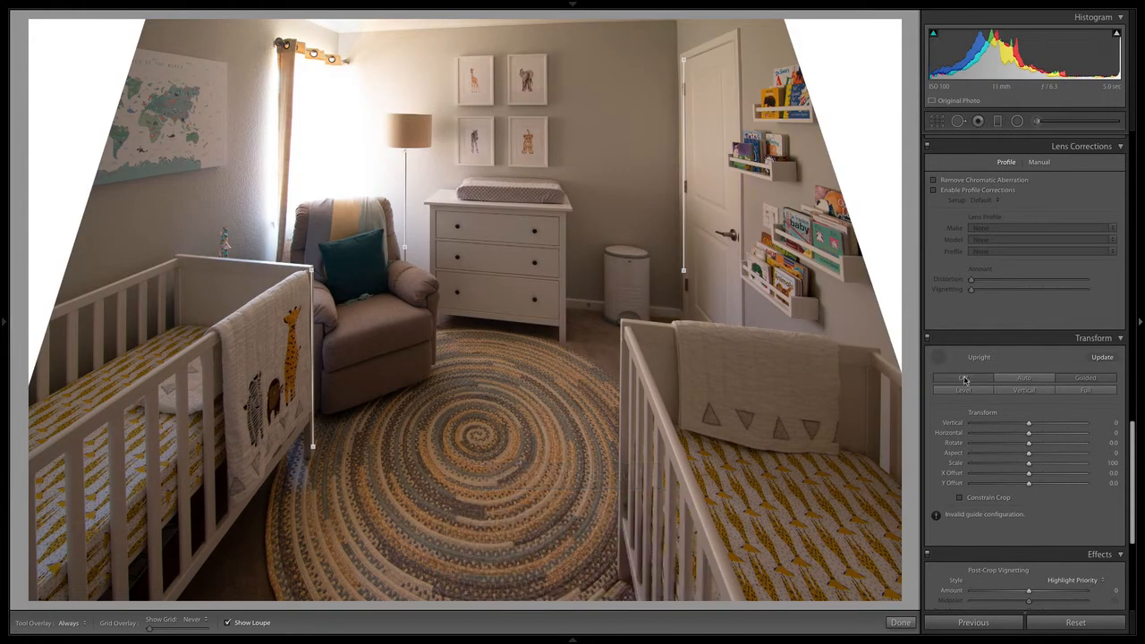
{"action": "left_click", "coordinate": [963, 378]}
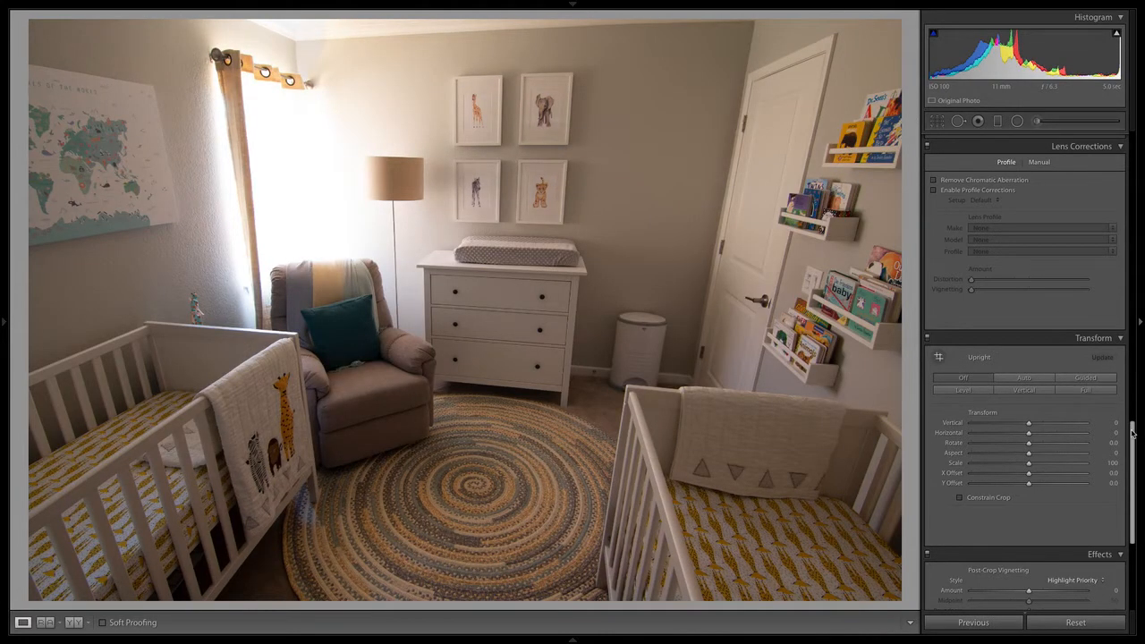
Enable lens profile corrections, compare the photo with and without them, and set the profile's vignetting amount to 152
{"action": "left_click_drag", "start_coordinate": [1132, 433], "coordinate": [1134, 403]}
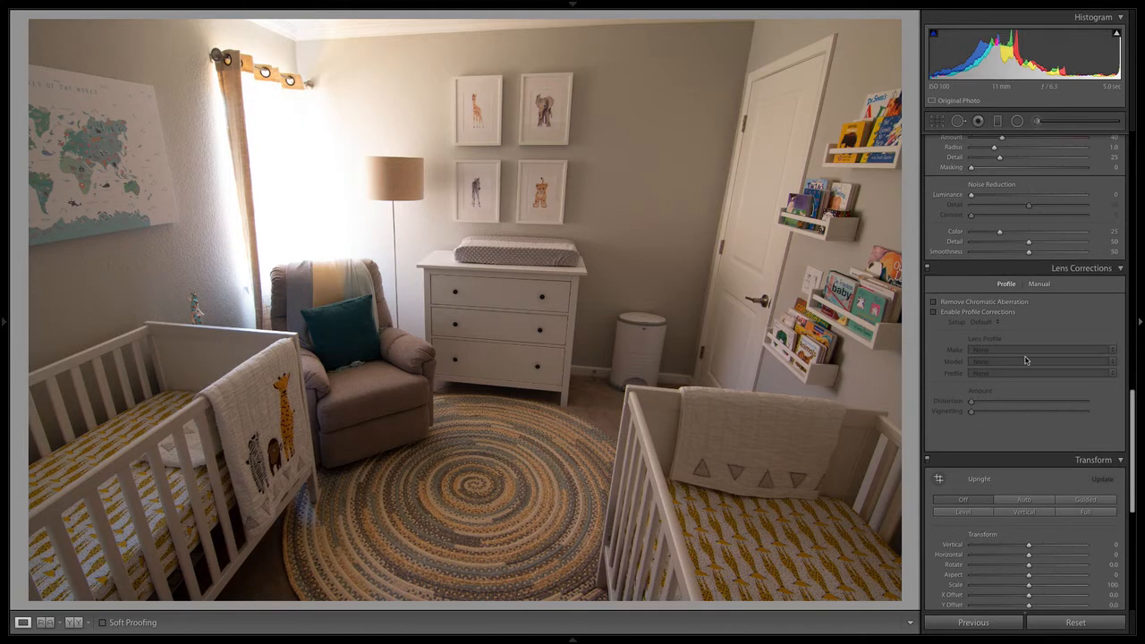
{"action": "left_click", "coordinate": [932, 314]}
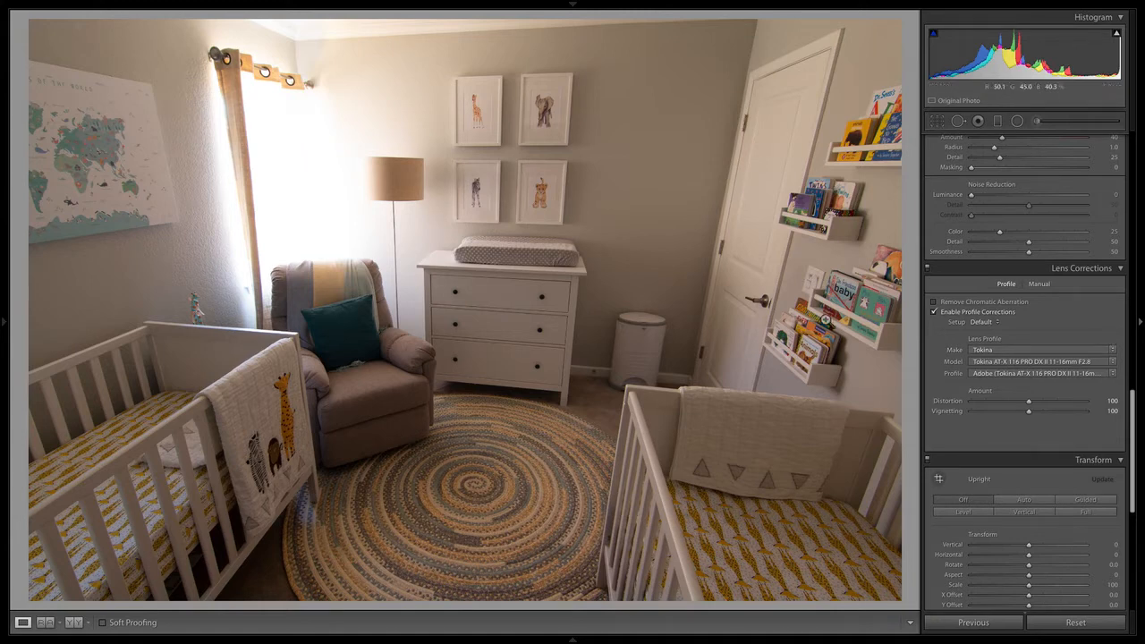
{"action": "left_click", "coordinate": [934, 312]}
{"action": "left_click", "coordinate": [934, 312]}
{"action": "left_click", "coordinate": [933, 312]}
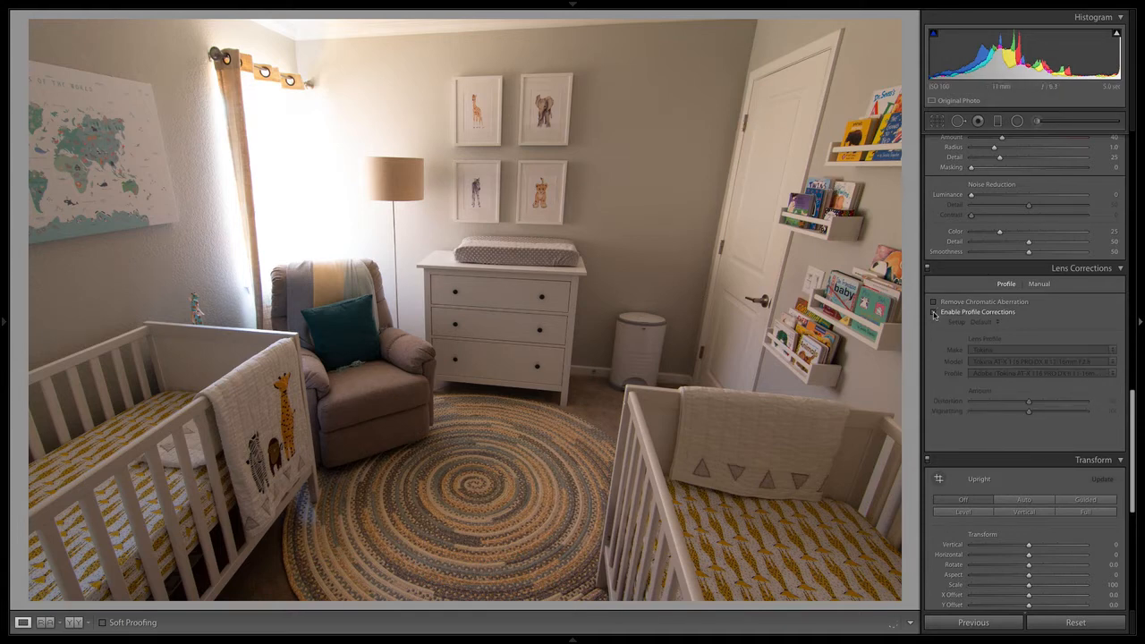
{"action": "left_click", "coordinate": [933, 312]}
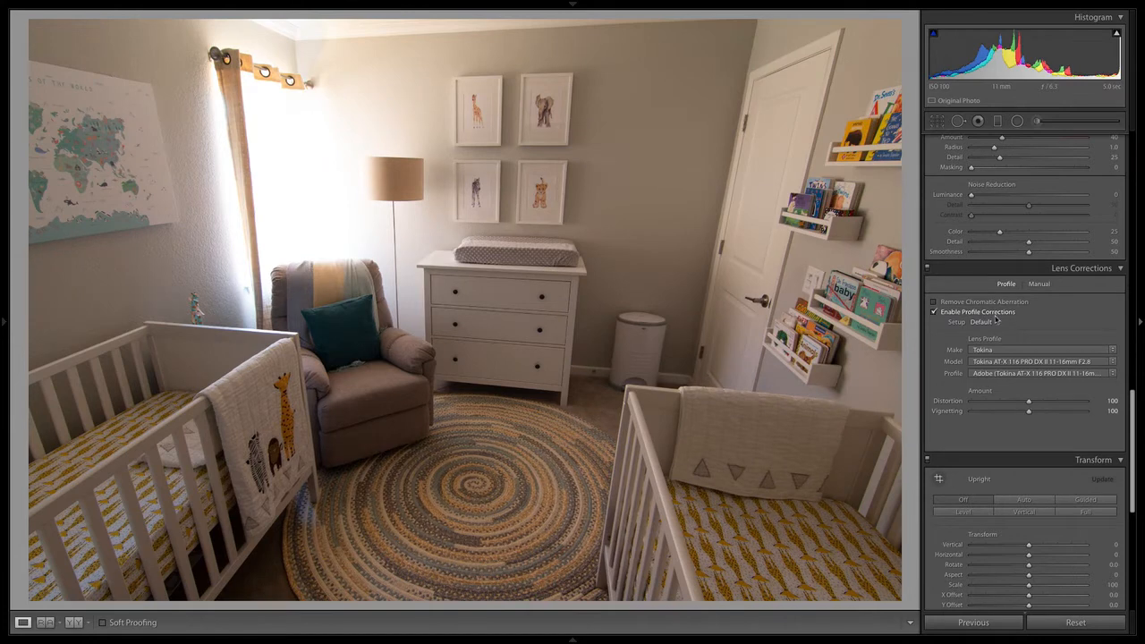
{"action": "mouse_move", "coordinate": [1028, 413]}
{"action": "left_mouse_down"}
{"action": "mouse_move", "coordinate": [1059, 413]}
{"action": "mouse_move", "coordinate": [1006, 416]}
{"action": "mouse_move", "coordinate": [1055, 417]}
{"action": "mouse_move", "coordinate": [1044, 416]}
{"action": "left_mouse_up"}
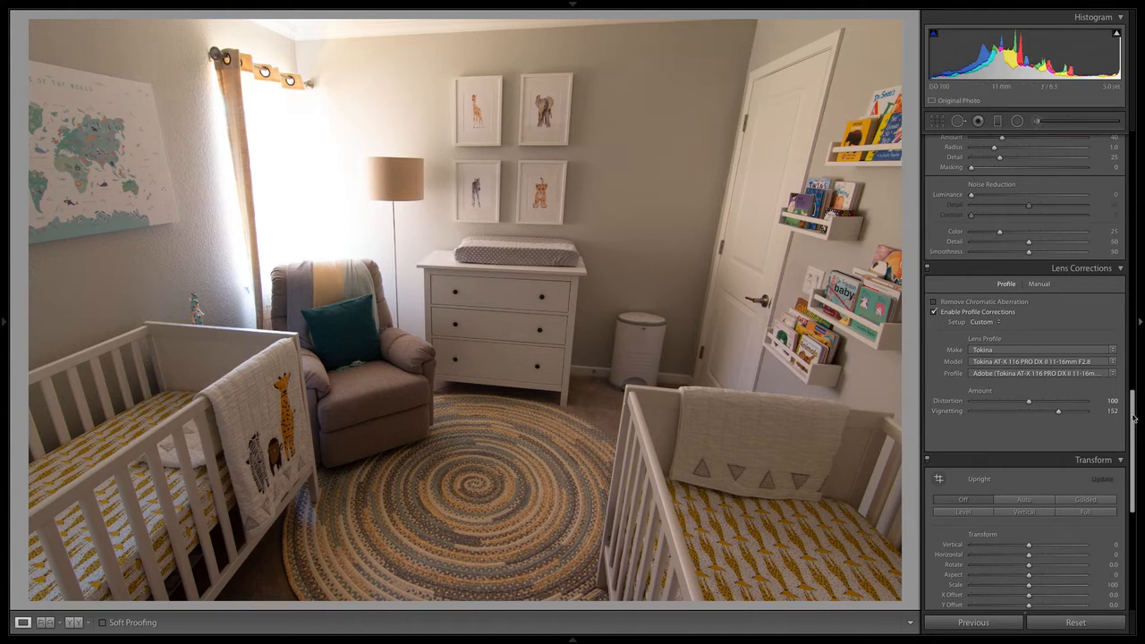
Try a Post-Crop Vignetting amount of +61 and reset it to its default
{"action": "left_click_drag", "start_coordinate": [1133, 417], "coordinate": [1133, 483]}
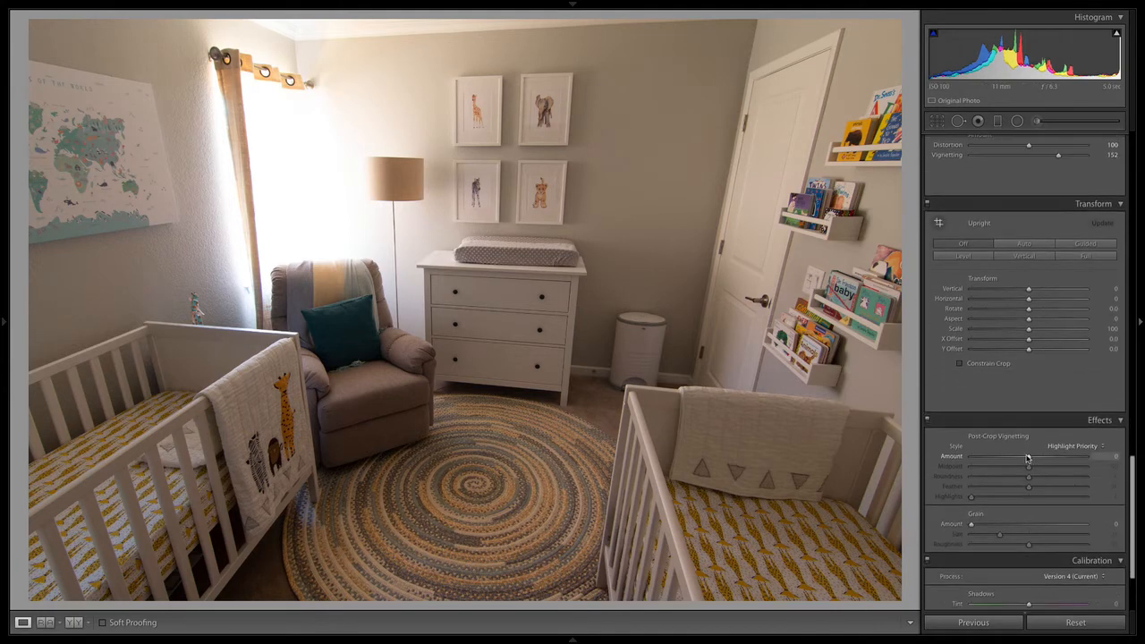
{"action": "left_click_drag", "start_coordinate": [1026, 458], "coordinate": [1062, 460]}
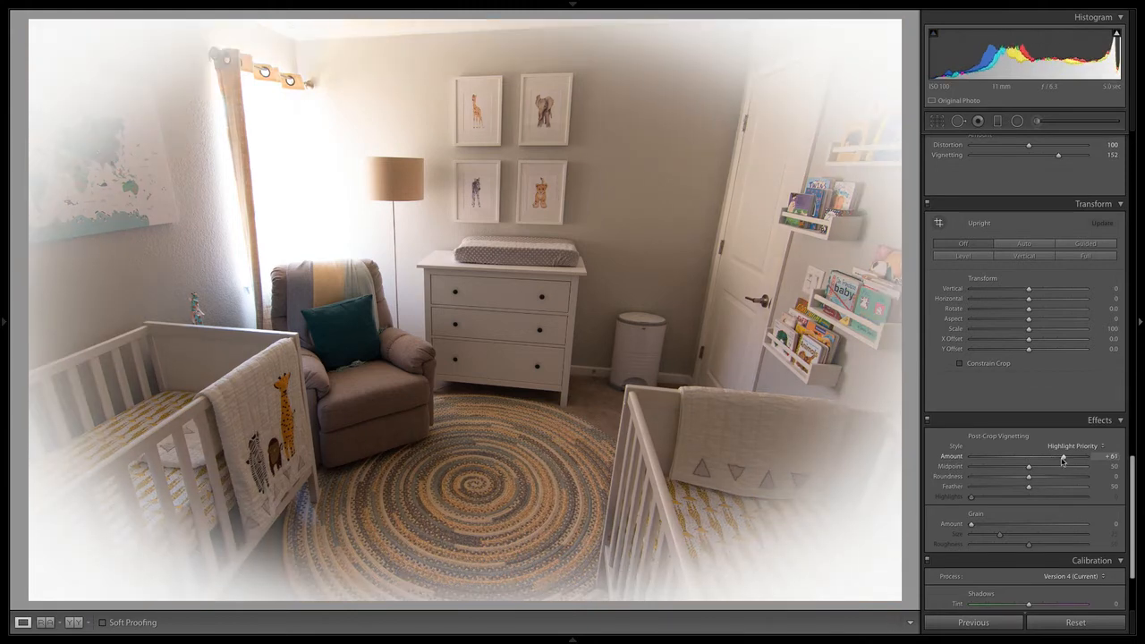
{"action": "double_click", "coordinate": [1063, 460]}
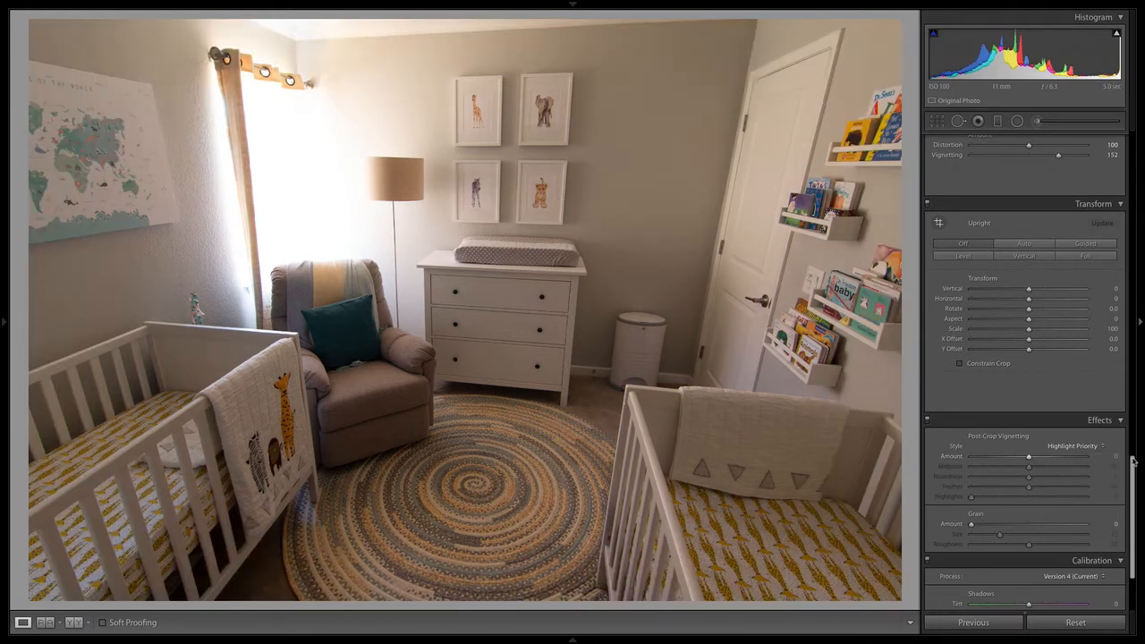
Set the vignetting amount of the lens profile correction to 162
{"action": "scroll", "coordinate": [1132, 461], "scroll_direction": "up", "scroll_amount": 5}
{"action": "mouse_move", "coordinate": [1058, 462]}
{"action": "left_mouse_down"}
{"action": "mouse_move", "coordinate": [1014, 455]}
{"action": "mouse_move", "coordinate": [1062, 469]}
{"action": "mouse_move", "coordinate": [1048, 461]}
{"action": "left_mouse_up"}
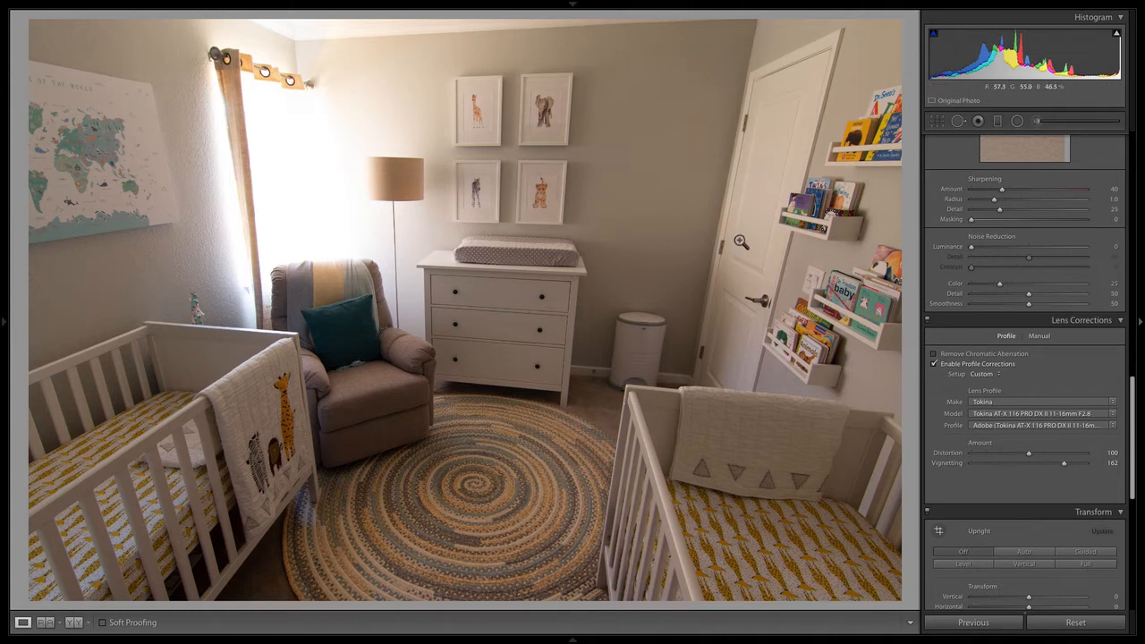
Start cropping the nursery photo with a 16 x 9 aspect ratio
{"action": "left_click_drag", "start_coordinate": [1139, 380], "coordinate": [1142, 78]}
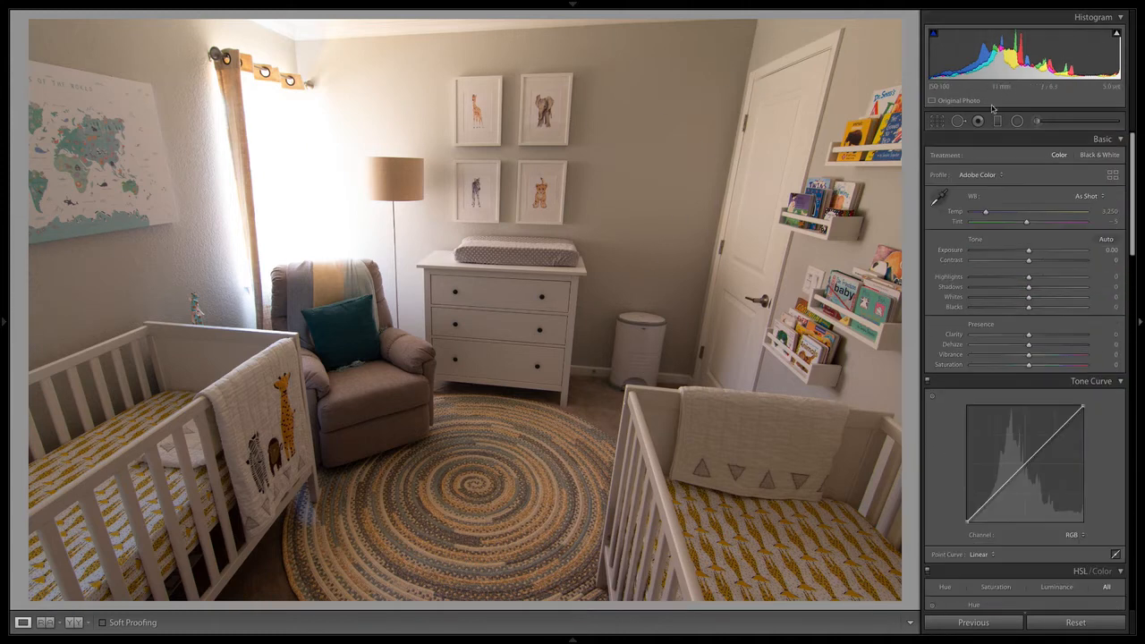
{"action": "left_click", "coordinate": [937, 122]}
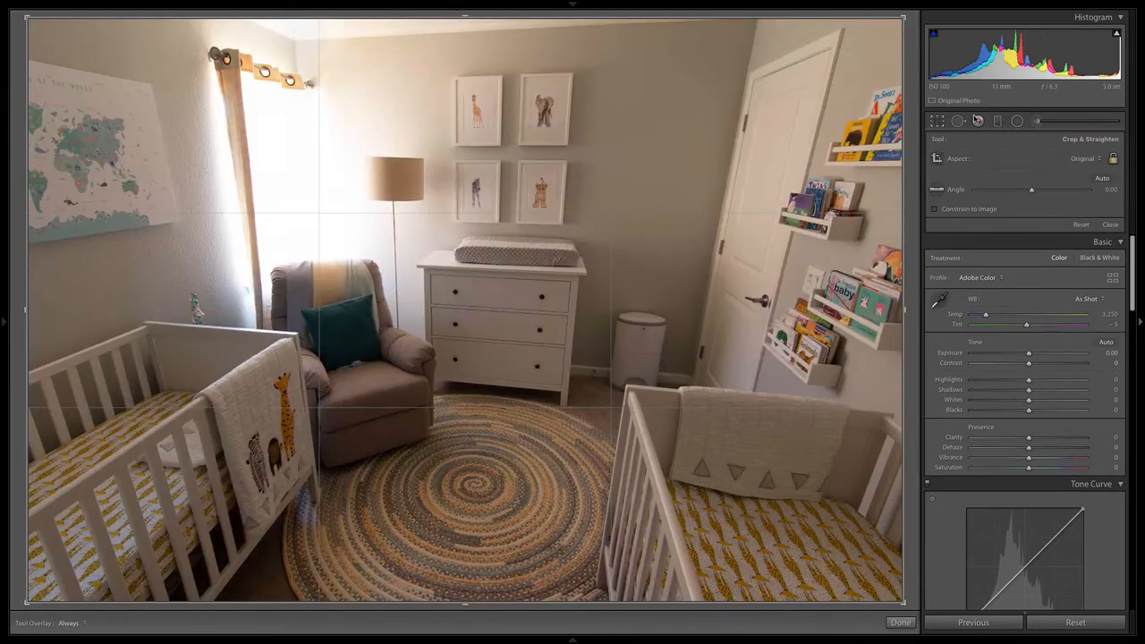
{"action": "left_click", "coordinate": [995, 161]}
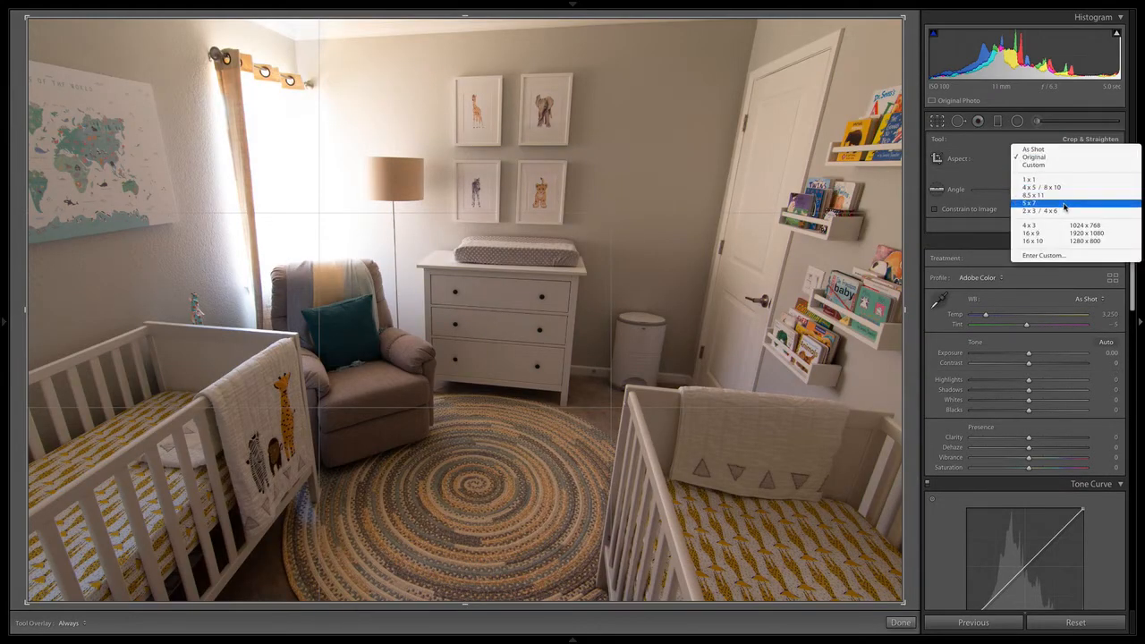
{"action": "left_click", "coordinate": [1031, 234]}
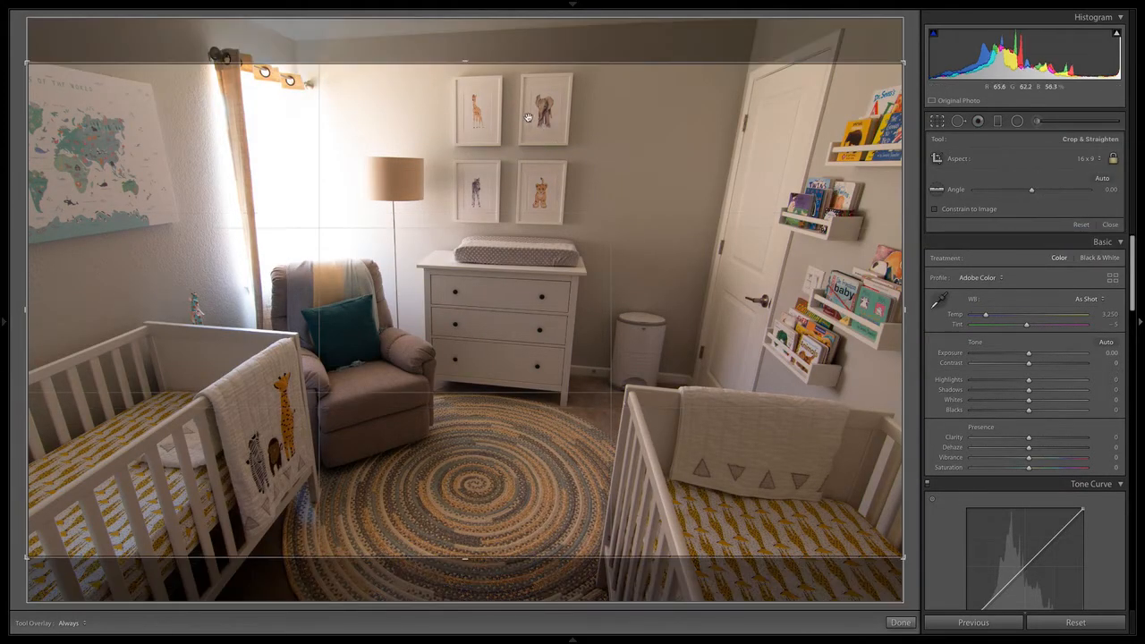
Reposition the photo vertically within the 16 x 9 crop so the curtain rod sits just inside the upper edge
{"action": "mouse_move", "coordinate": [674, 171]}
{"action": "left_mouse_down"}
{"action": "mouse_move", "coordinate": [677, 196]}
{"action": "mouse_move", "coordinate": [681, 181]}
{"action": "left_mouse_up"}
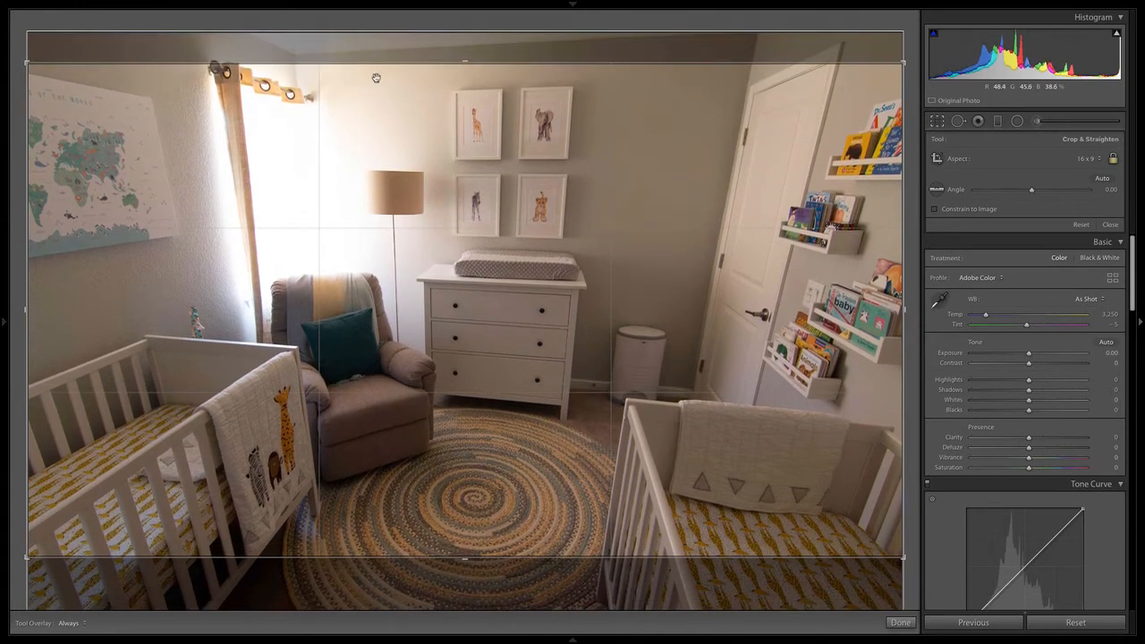
{"action": "mouse_move", "coordinate": [805, 239]}
{"action": "left_mouse_down"}
{"action": "mouse_move", "coordinate": [805, 218]}
{"action": "mouse_move", "coordinate": [805, 238]}
{"action": "left_mouse_up"}
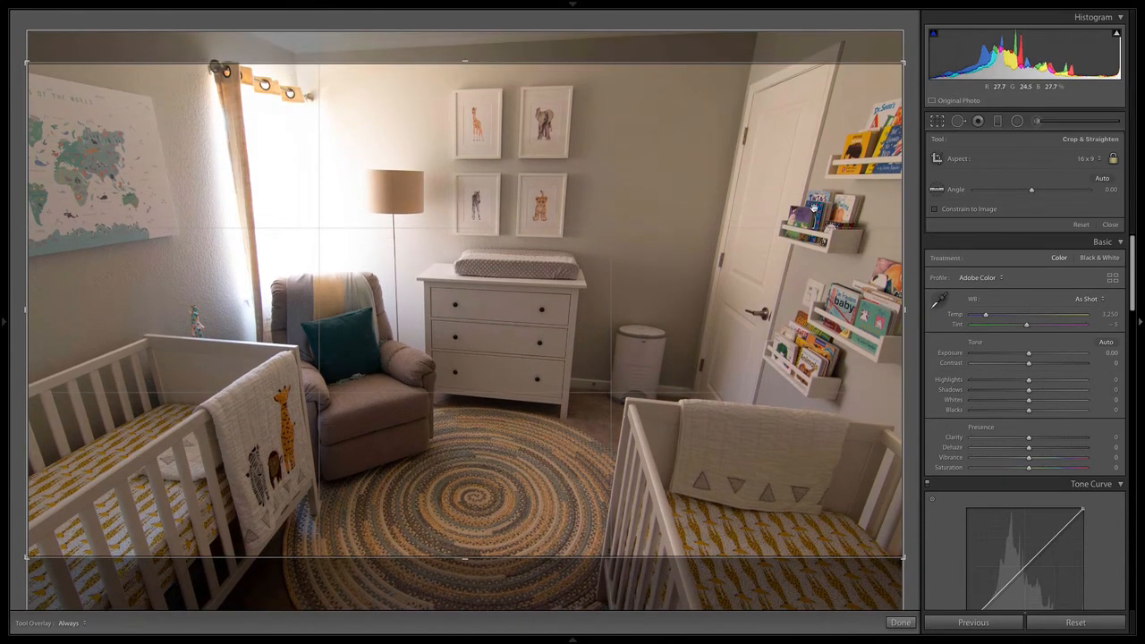
{"action": "left_click_drag", "start_coordinate": [677, 178], "coordinate": [672, 186]}
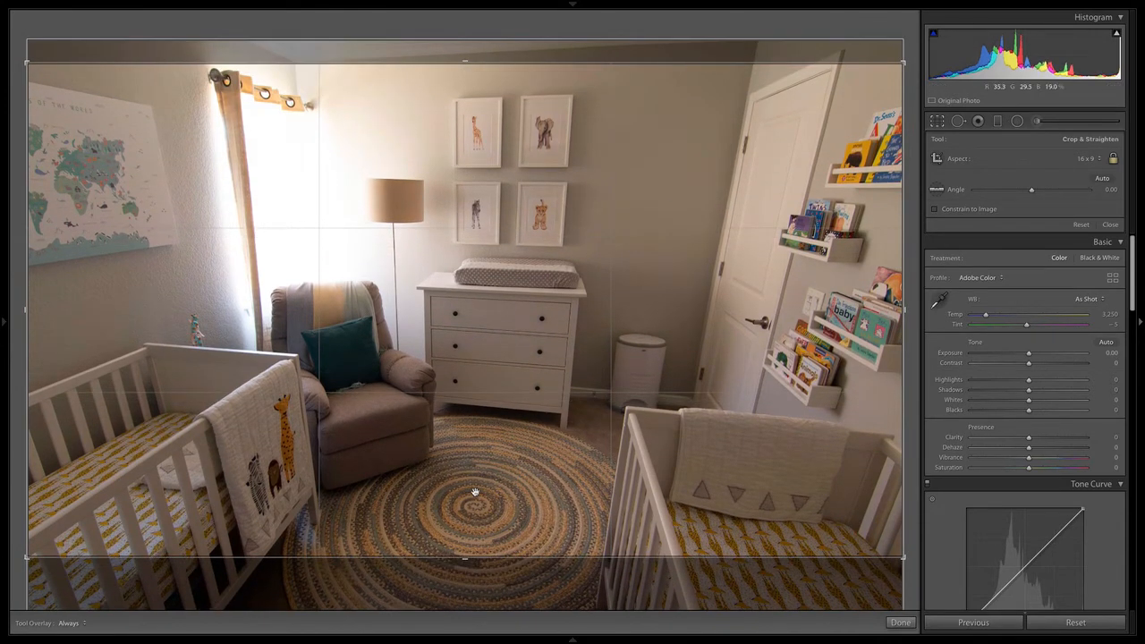
{"action": "left_click_drag", "start_coordinate": [475, 491], "coordinate": [475, 486]}
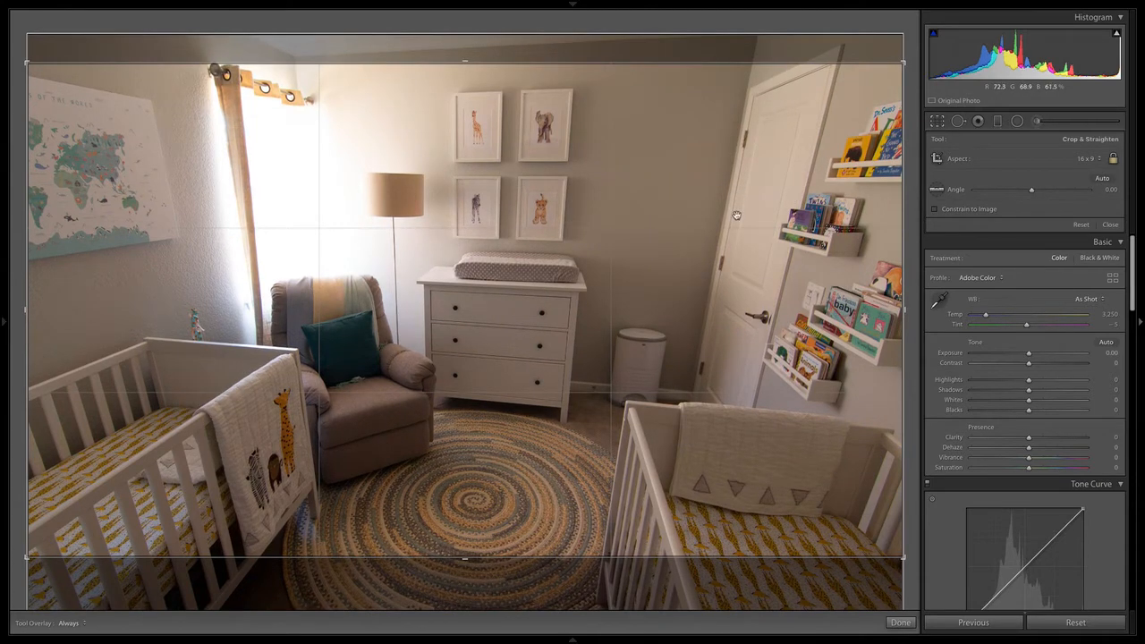
{"action": "left_click_drag", "start_coordinate": [665, 213], "coordinate": [682, 200]}
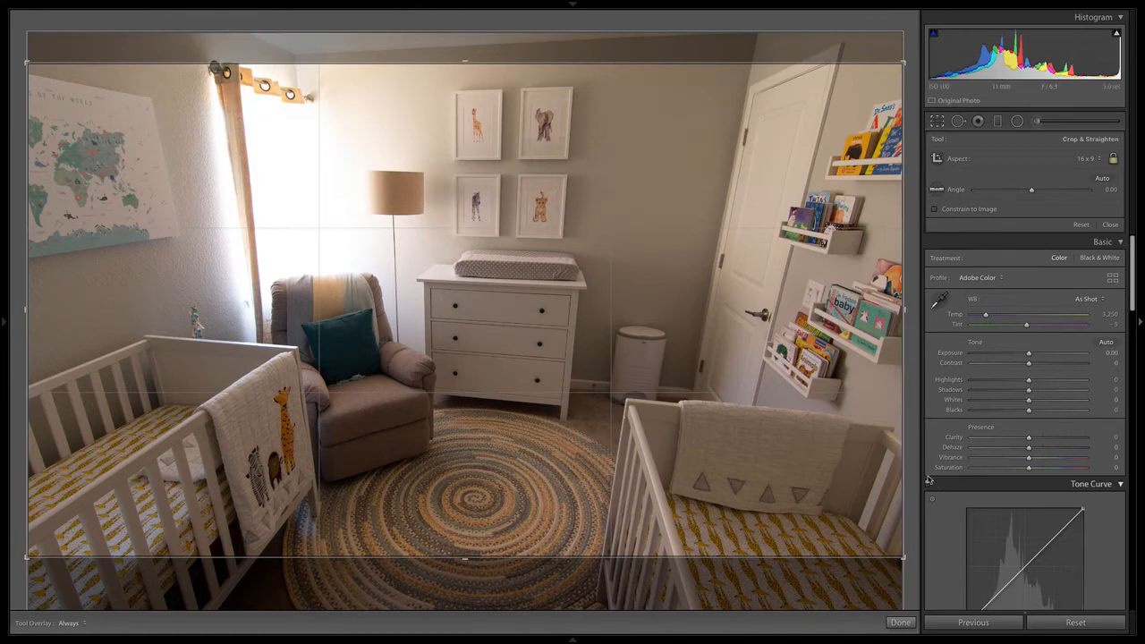
{"action": "left_click_drag", "start_coordinate": [761, 491], "coordinate": [777, 355]}
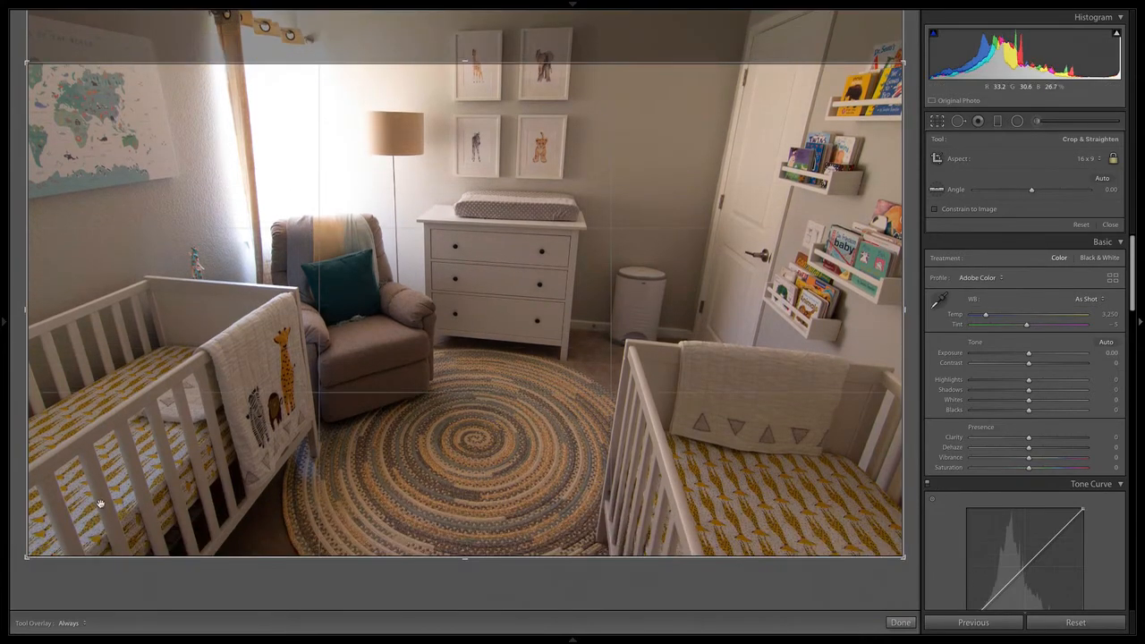
{"action": "left_click_drag", "start_coordinate": [468, 304], "coordinate": [474, 361]}
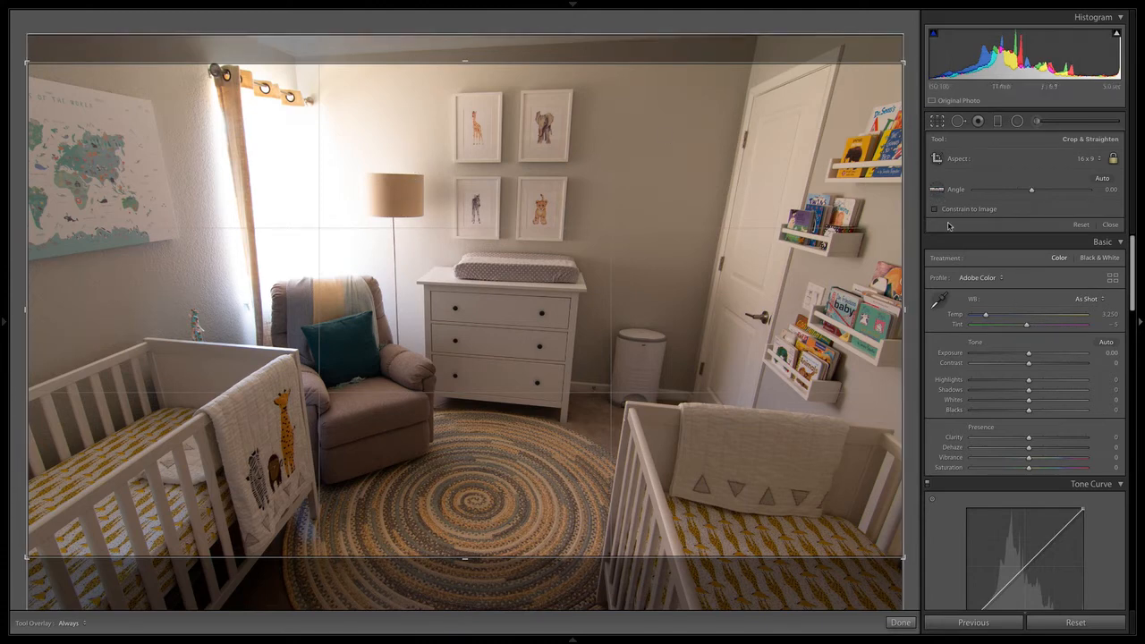
Straighten the photo along the dresser's top edge, rotating it to an angle of −3.13
{"action": "left_click", "coordinate": [939, 191]}
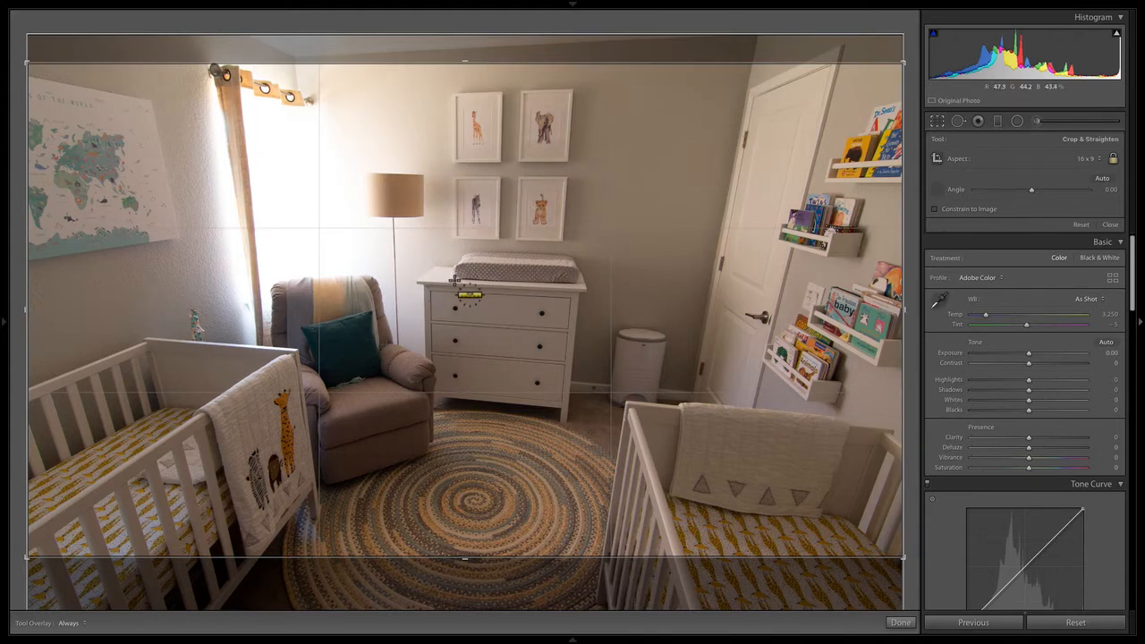
{"action": "left_click_drag", "start_coordinate": [426, 285], "coordinate": [605, 288]}
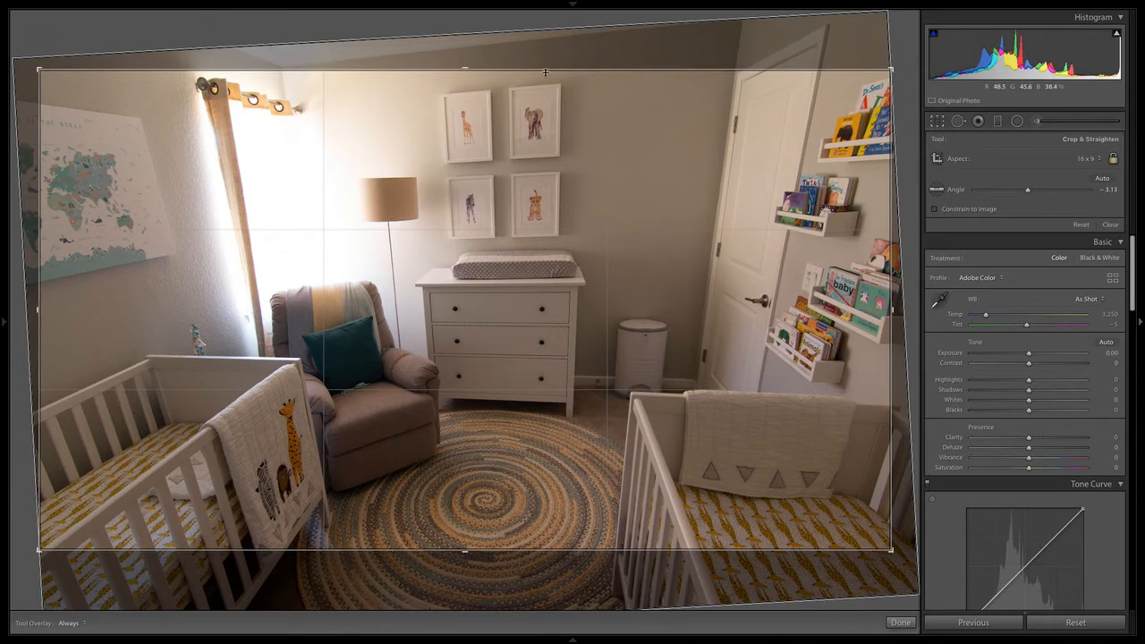
Straighten the photo along the picture frames above the dresser and fine-tune its rotation to an angle of 0.42
{"action": "left_click", "coordinate": [936, 189]}
{"action": "mouse_move", "coordinate": [480, 177]}
{"action": "left_mouse_down"}
{"action": "mouse_move", "coordinate": [573, 174]}
{"action": "mouse_move", "coordinate": [563, 170]}
{"action": "mouse_move", "coordinate": [607, 181]}
{"action": "left_mouse_up"}
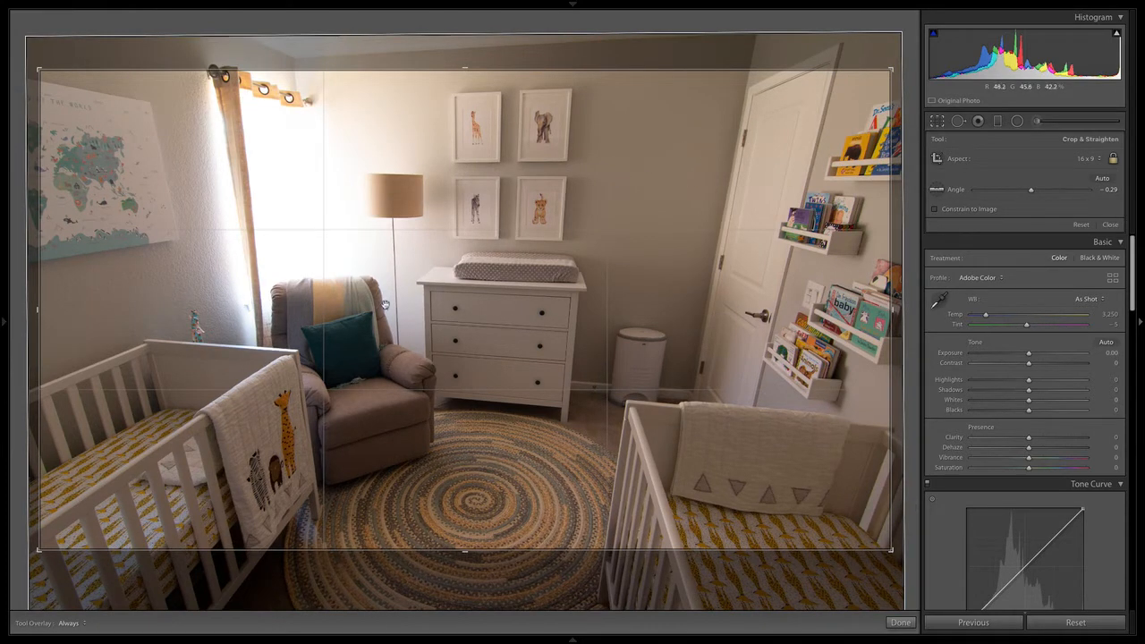
{"action": "key", "text": "Return"}
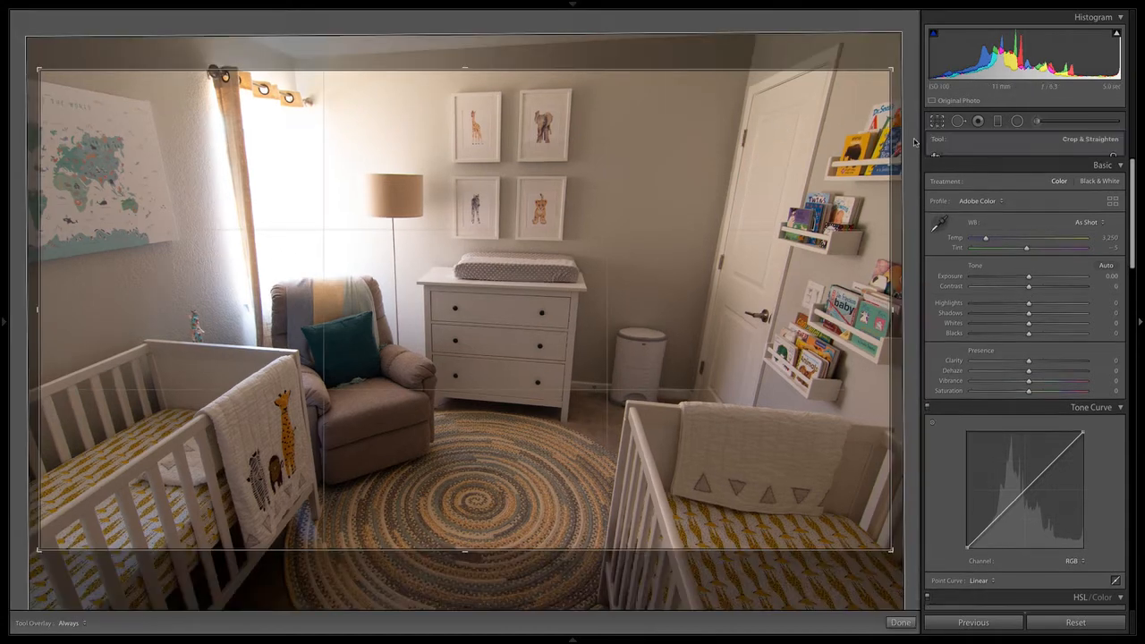
{"action": "left_click", "coordinate": [937, 122]}
{"action": "left_click_drag", "start_coordinate": [882, 49], "coordinate": [890, 55]}
Reposition the photo vertically within the 16 x 9 crop so the curtain rod meets the upper edge, and apply the crop
{"action": "left_click_drag", "start_coordinate": [544, 184], "coordinate": [548, 203]}
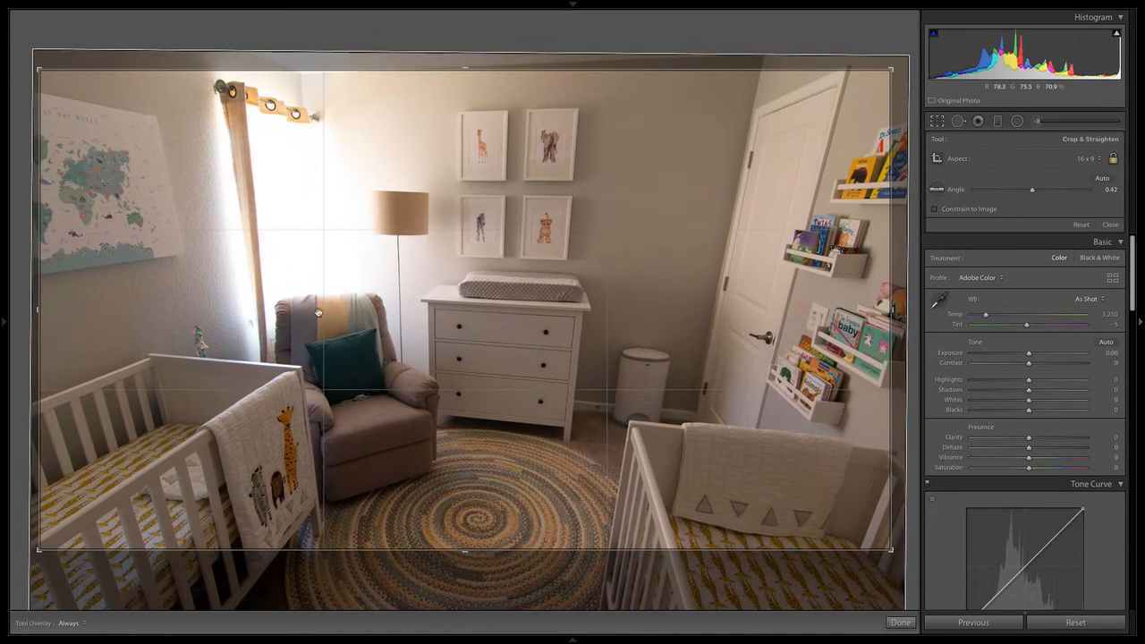
{"action": "left_click_drag", "start_coordinate": [319, 292], "coordinate": [318, 279]}
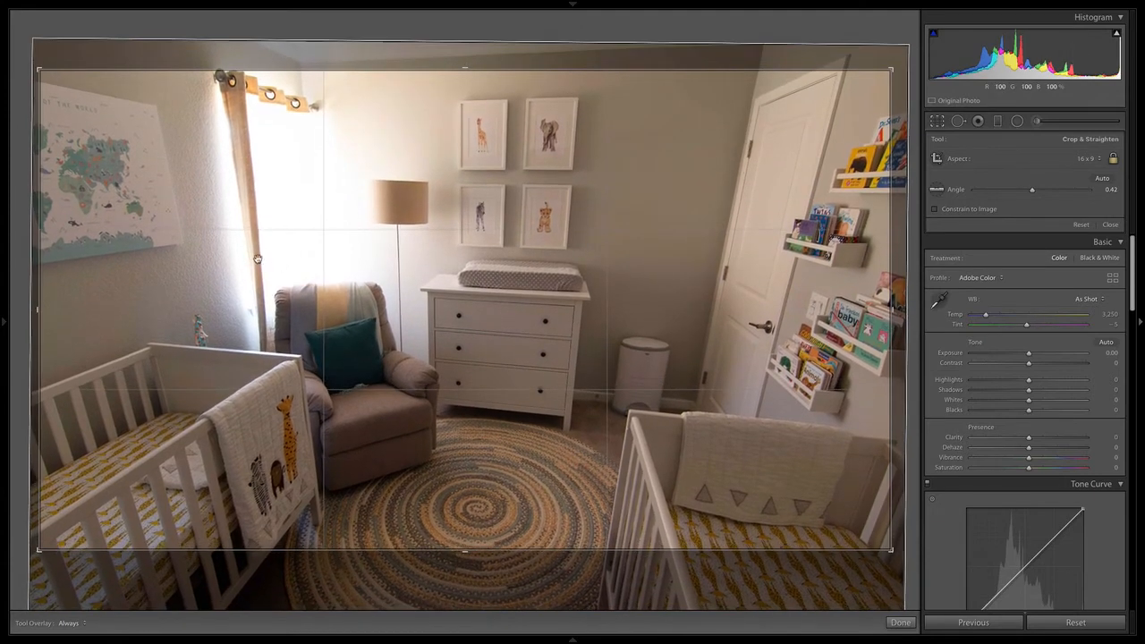
{"action": "left_click_drag", "start_coordinate": [258, 259], "coordinate": [259, 264]}
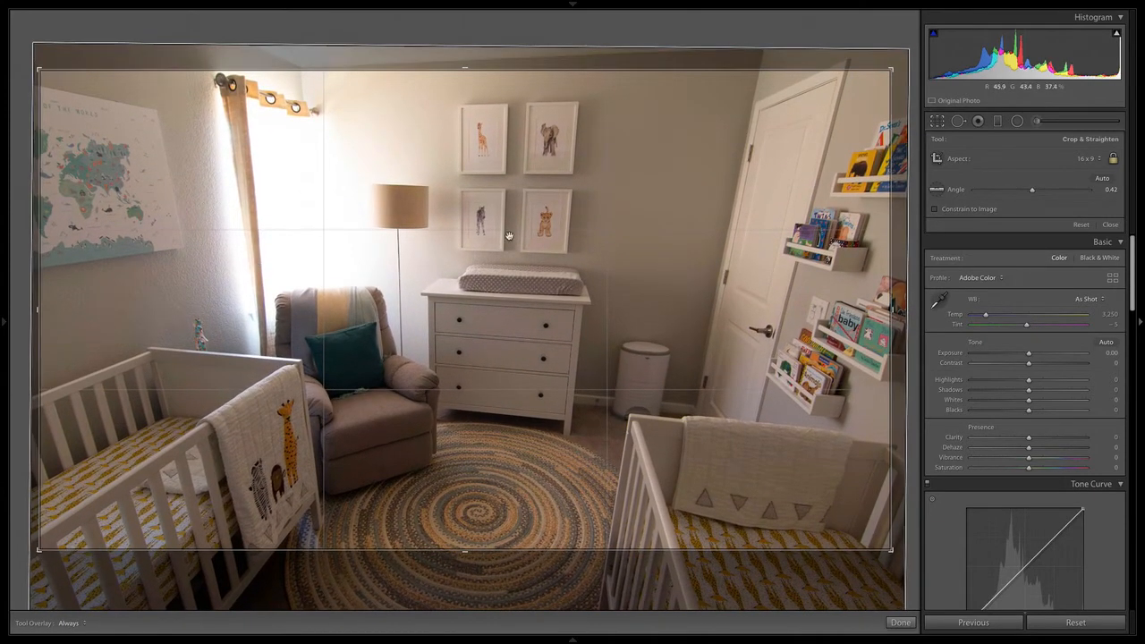
{"action": "key", "text": "Return"}
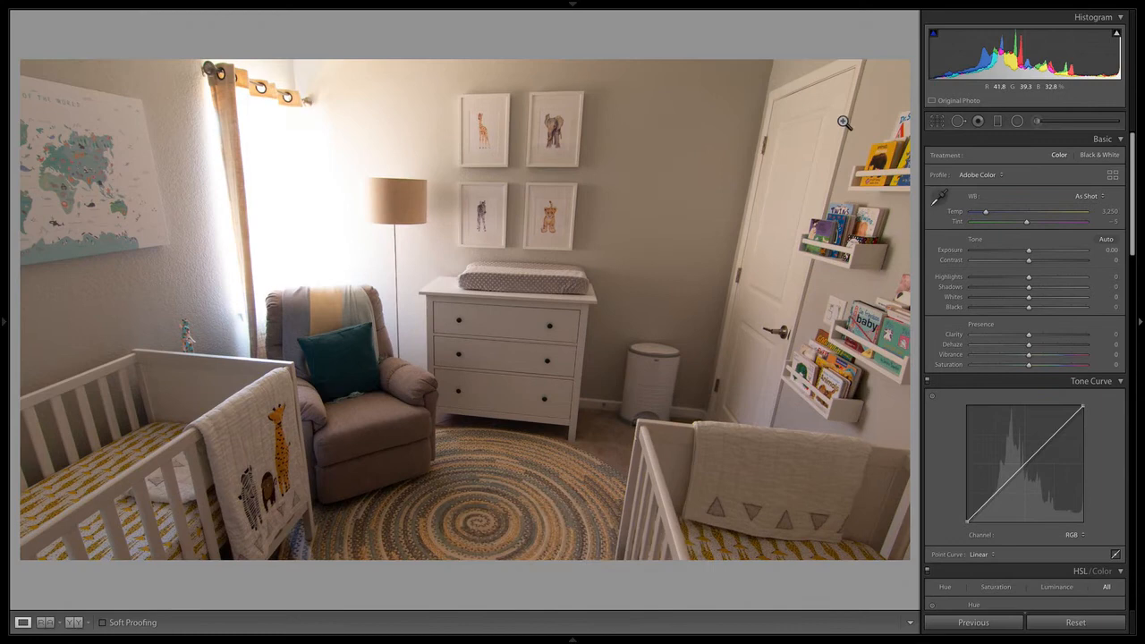
{"action": "left_click", "coordinate": [937, 121]}
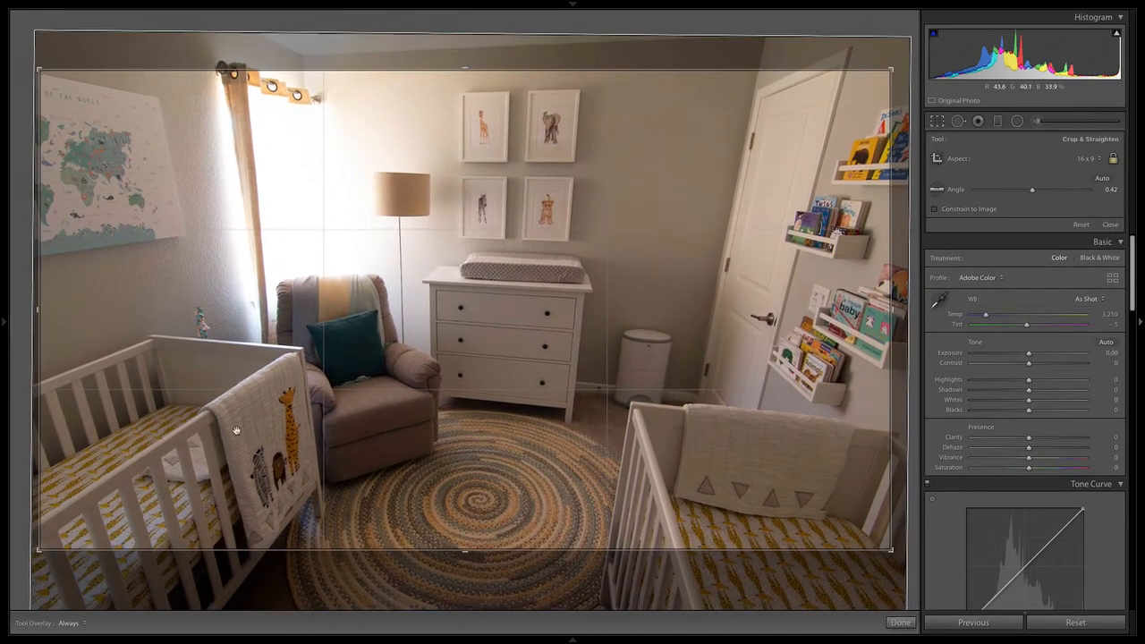
{"action": "key", "text": "Return"}
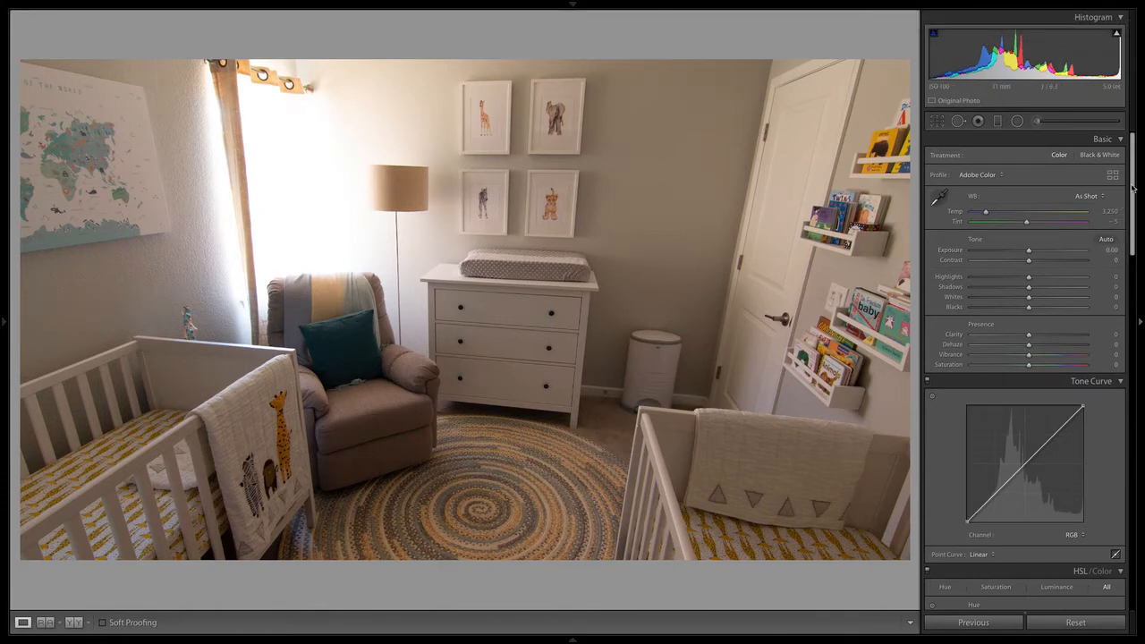
Set the photo's Highlights to +15, Shadows to +40 and Blacks to −13
{"action": "left_click_drag", "start_coordinate": [1132, 186], "coordinate": [1133, 196]}
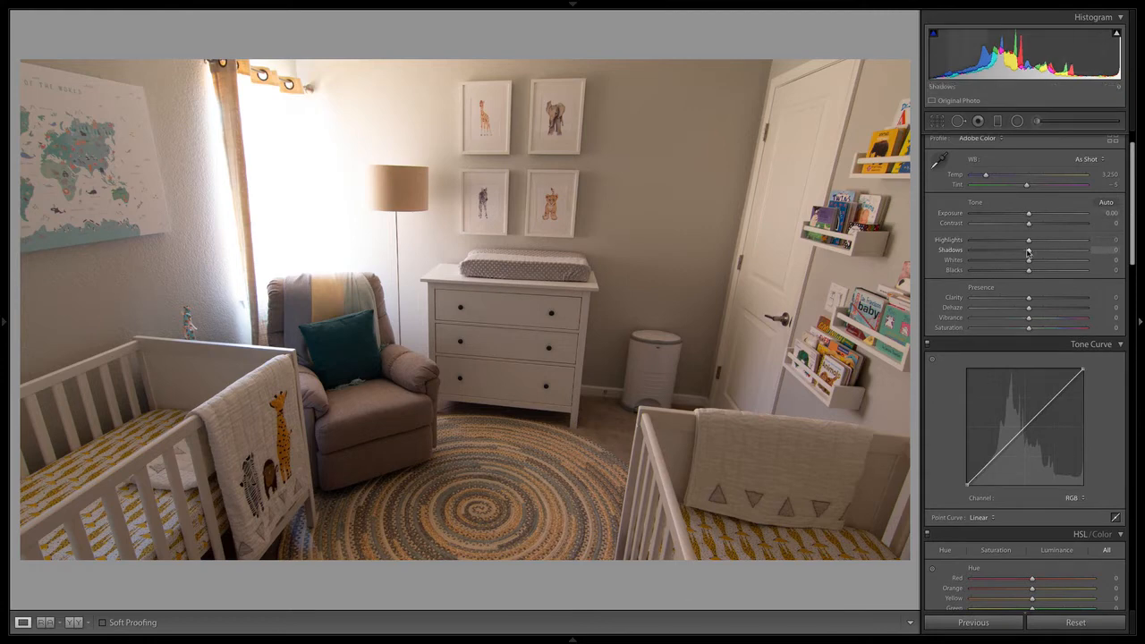
{"action": "mouse_move", "coordinate": [1028, 254]}
{"action": "left_mouse_down"}
{"action": "mouse_move", "coordinate": [1055, 256]}
{"action": "mouse_move", "coordinate": [1034, 255]}
{"action": "mouse_move", "coordinate": [1052, 257]}
{"action": "mouse_move", "coordinate": [1038, 244]}
{"action": "mouse_move", "coordinate": [1025, 273]}
{"action": "left_mouse_up"}
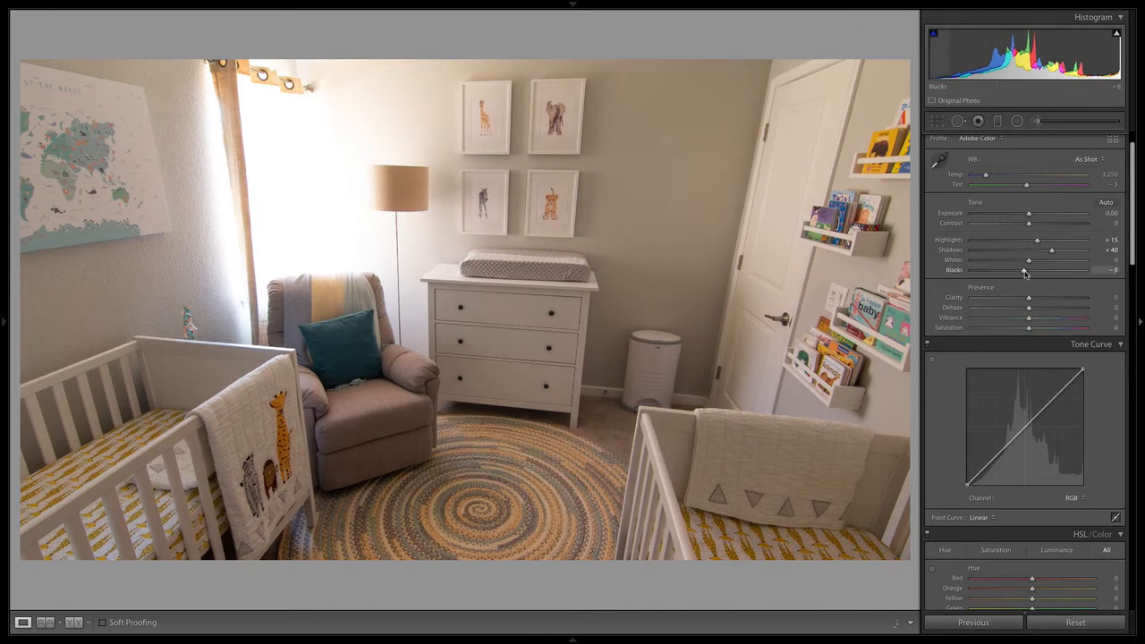
{"action": "left_click_drag", "start_coordinate": [1025, 273], "coordinate": [1021, 273]}
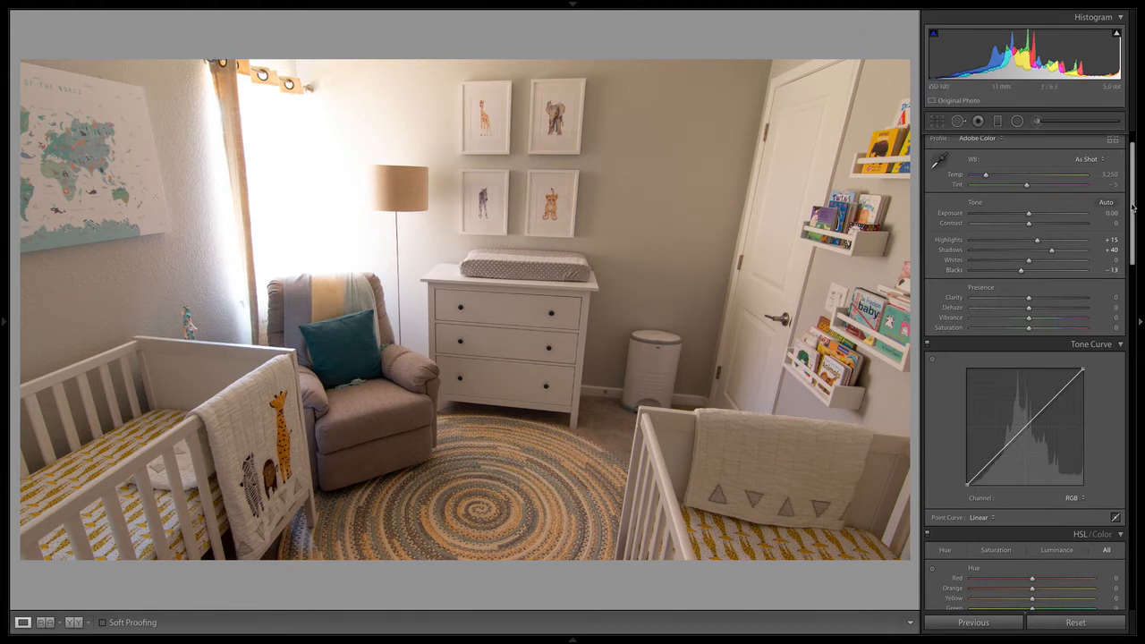
Soften the photo by setting Clarity to −20
{"action": "scroll", "coordinate": [1073, 268], "scroll_direction": "down", "scroll_amount": 1}
{"action": "scroll", "coordinate": [1026, 334], "scroll_direction": "up", "scroll_amount": 2}
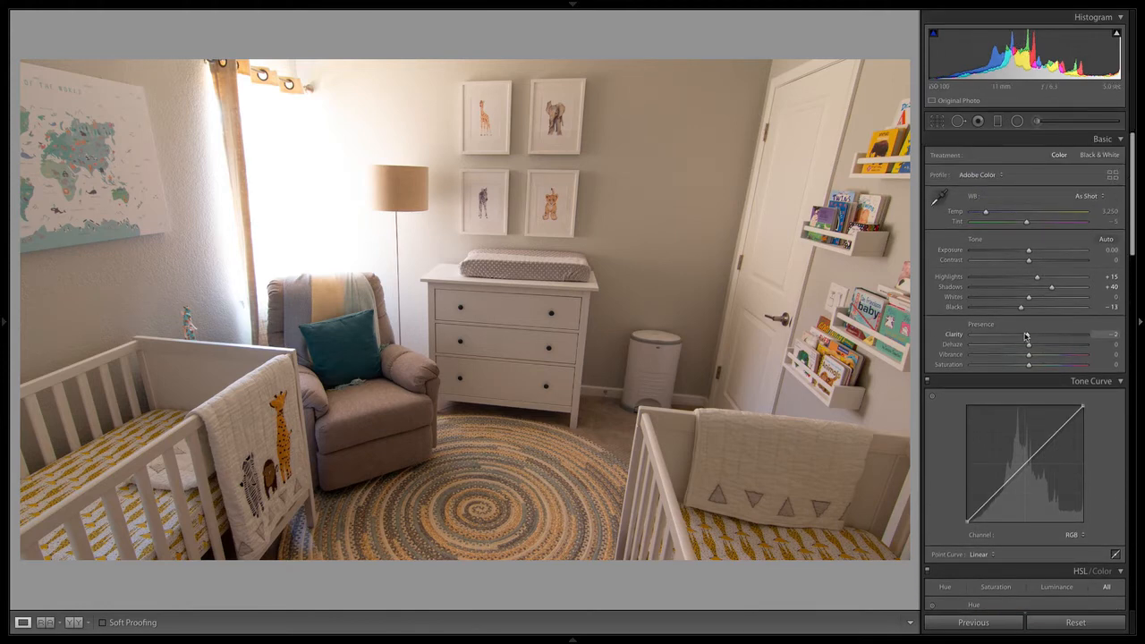
{"action": "left_click_drag", "start_coordinate": [1026, 334], "coordinate": [1018, 338]}
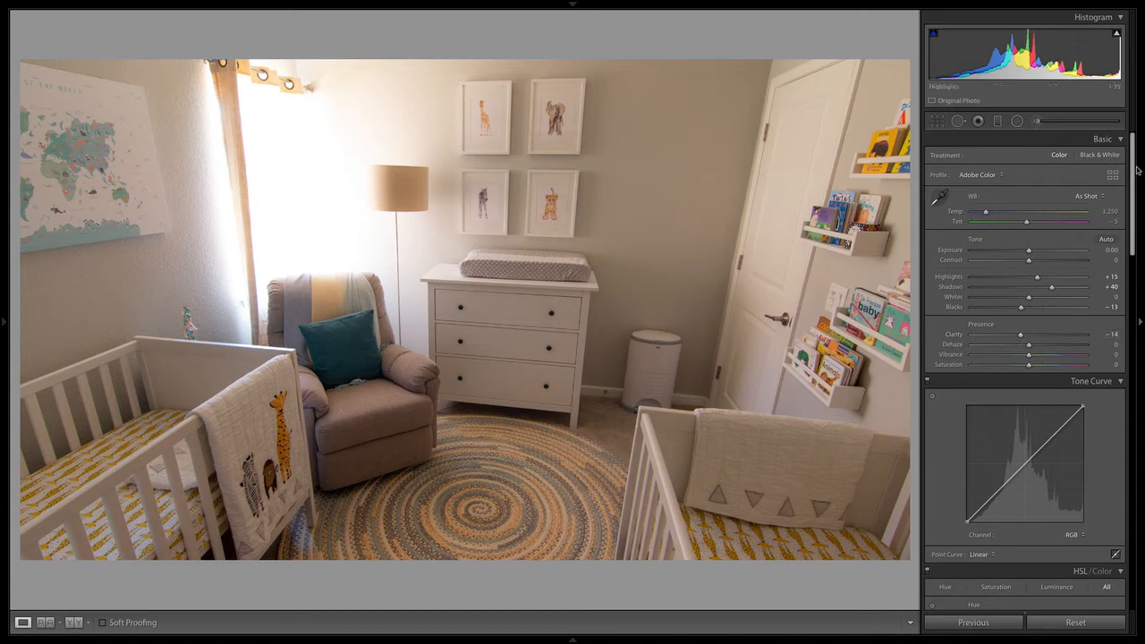
{"action": "mouse_move", "coordinate": [1020, 334]}
{"action": "left_mouse_down"}
{"action": "mouse_move", "coordinate": [1065, 338]}
{"action": "mouse_move", "coordinate": [1017, 337]}
{"action": "left_mouse_up"}
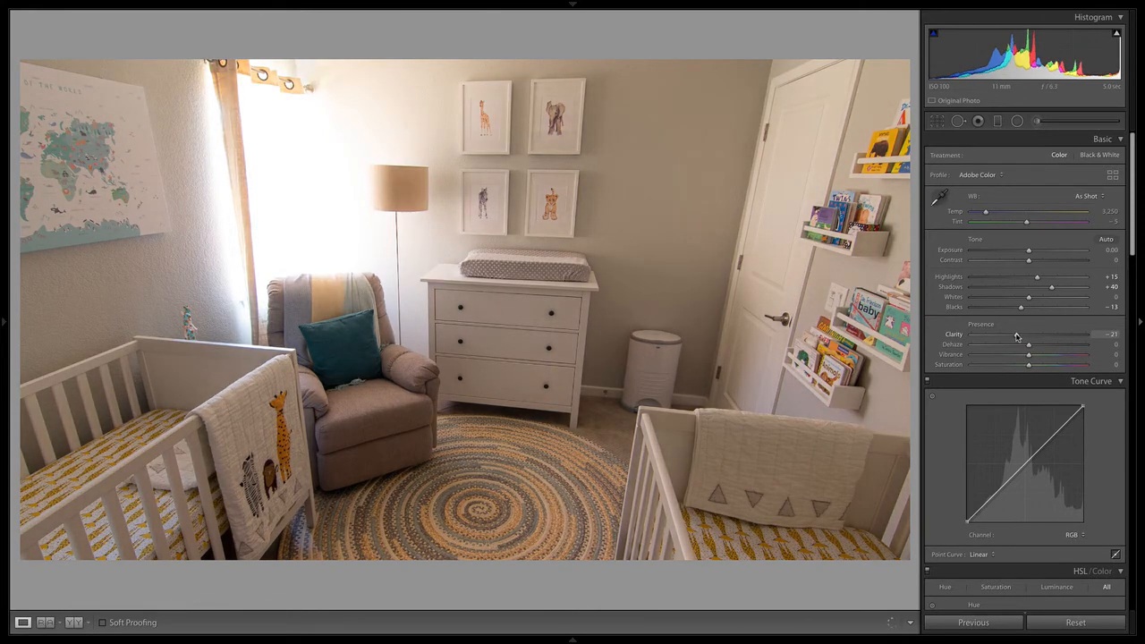
{"action": "scroll", "coordinate": [1134, 209], "scroll_direction": "down", "scroll_amount": 1}
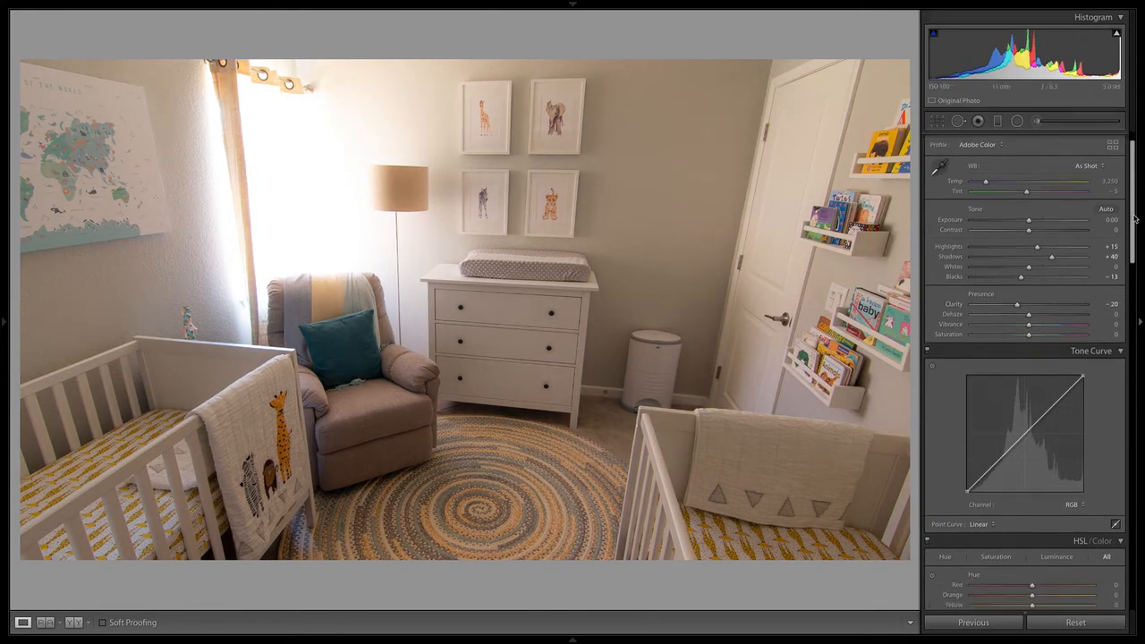
Warm the white balance slightly by setting the colour temperature to 3,350
{"action": "scroll", "coordinate": [1135, 219], "scroll_direction": "up", "scroll_amount": 1}
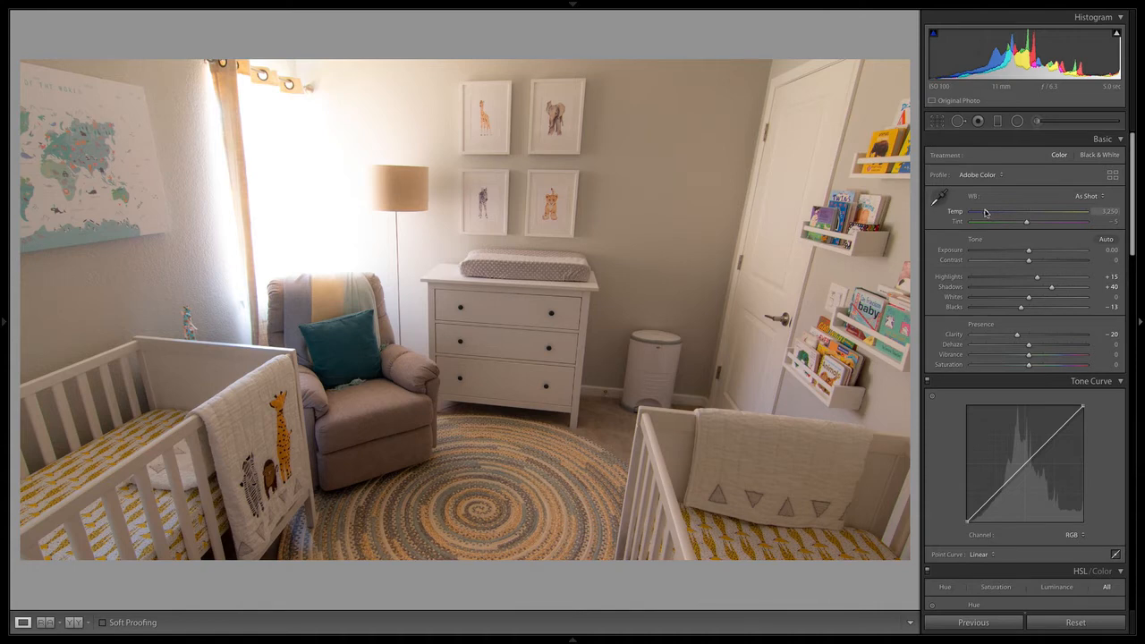
{"action": "key", "text": "Up"}
{"action": "key", "text": "Down"}
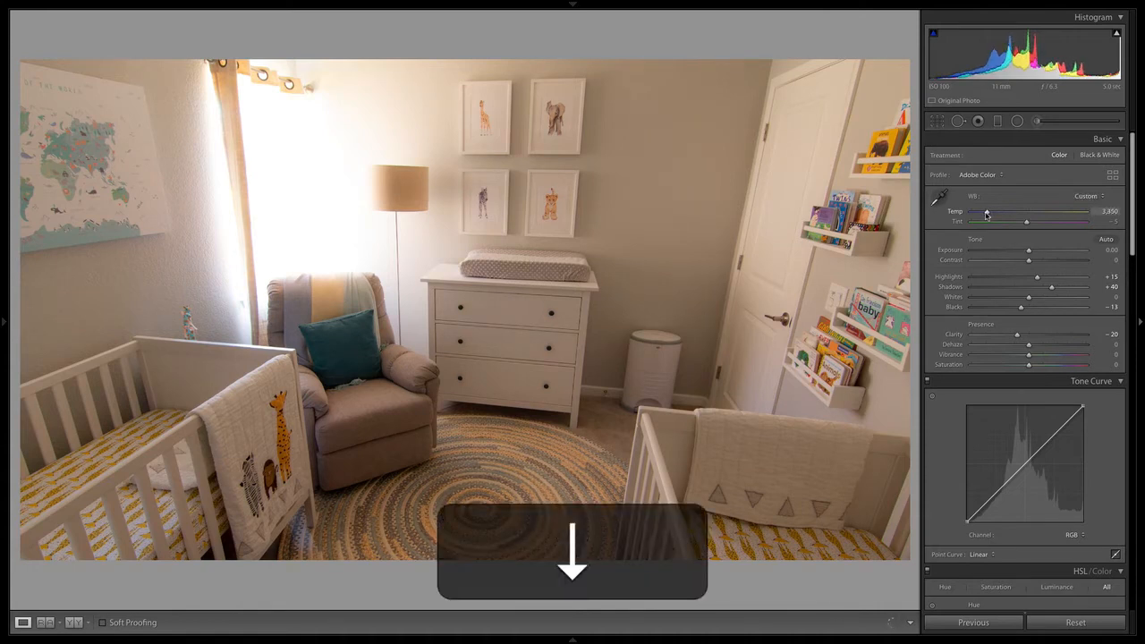
{"action": "key", "text": "Down"}
{"action": "key", "text": "Up"}
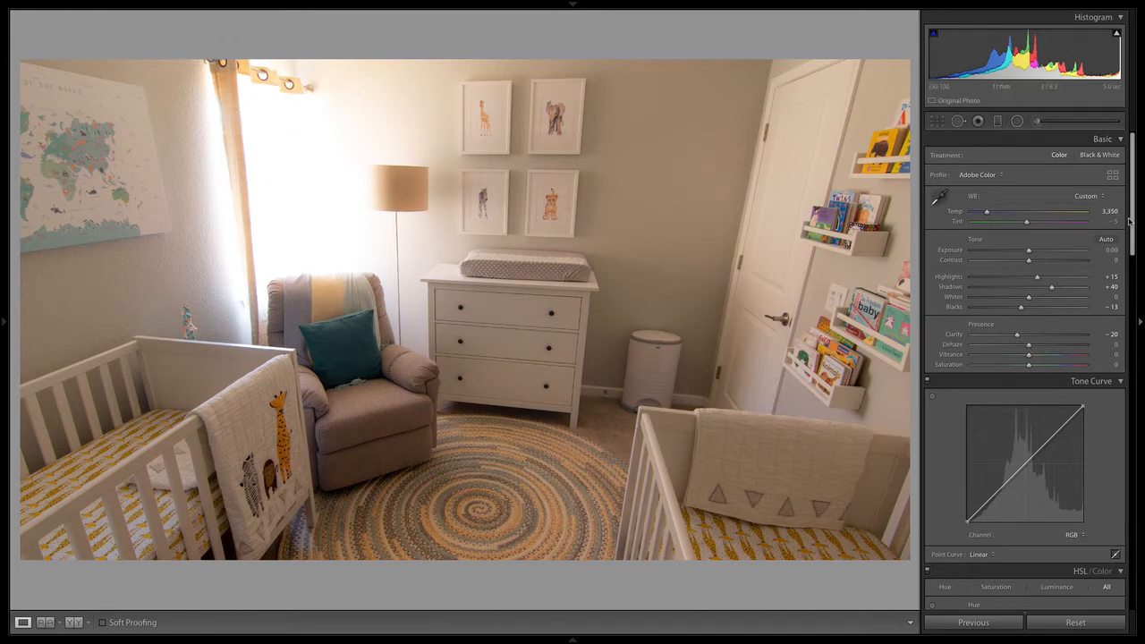
Raise the colour saturation of the teal pillow and wall map to Green +33, Aqua +31 and Blue +60
{"action": "left_click_drag", "start_coordinate": [1129, 222], "coordinate": [1132, 265]}
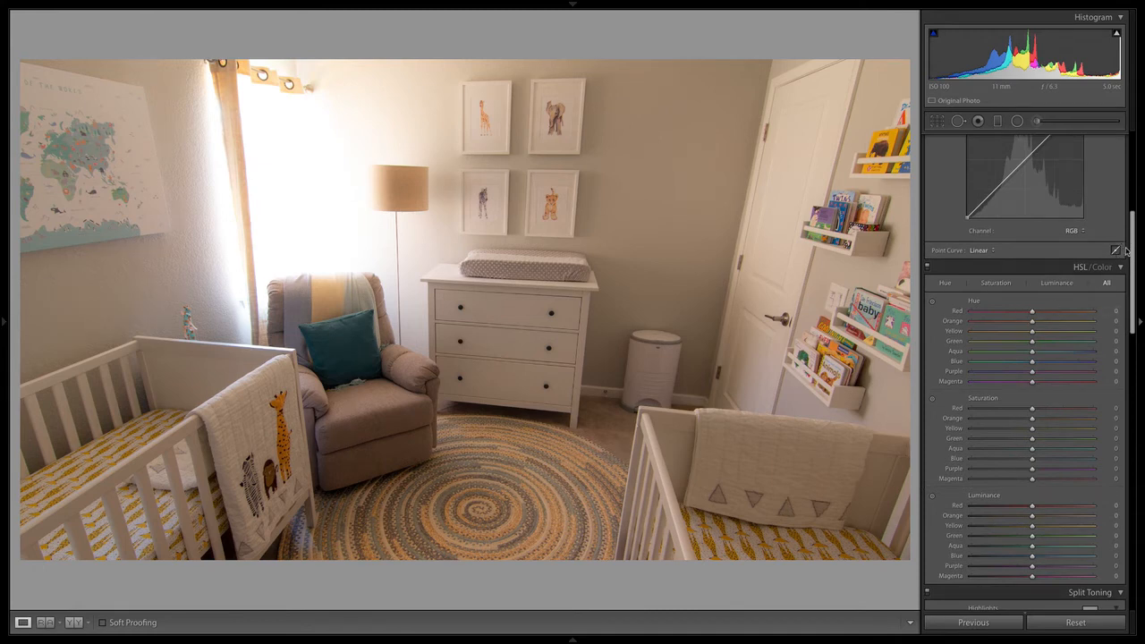
{"action": "scroll", "coordinate": [1126, 251], "scroll_direction": "down", "scroll_amount": 1}
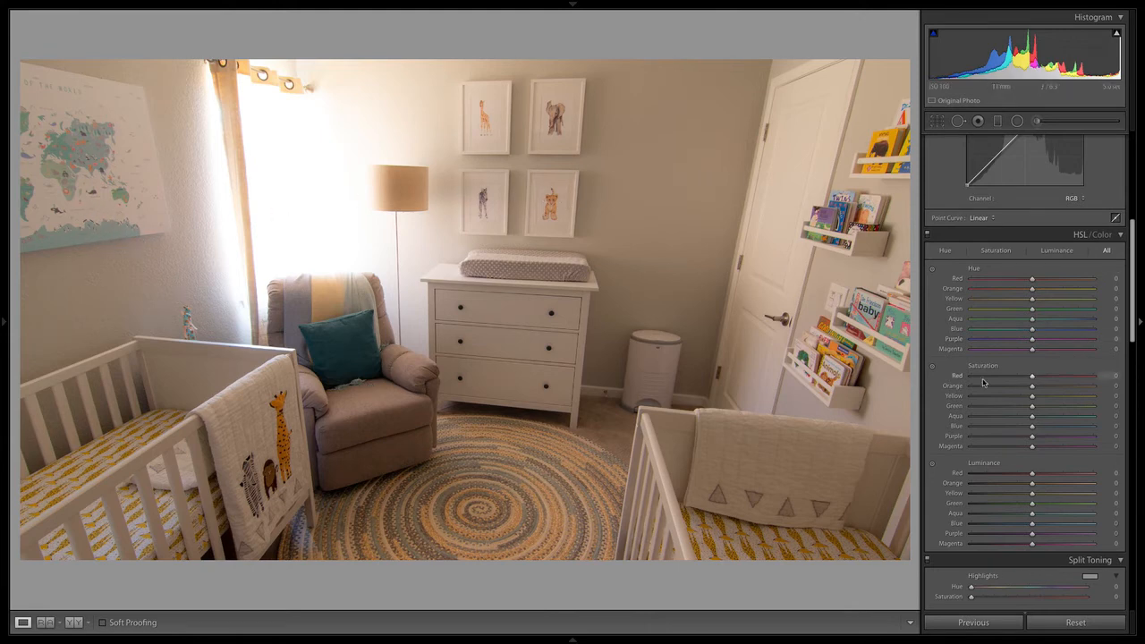
{"action": "left_click", "coordinate": [932, 366]}
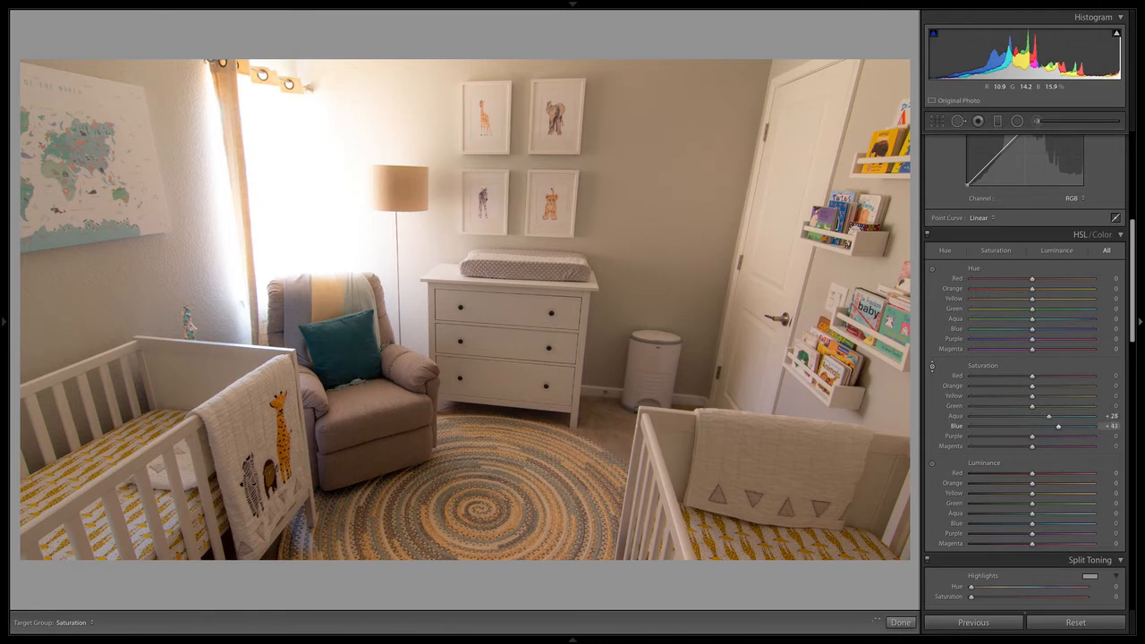
{"action": "left_click_drag", "start_coordinate": [362, 380], "coordinate": [362, 375]}
{"action": "left_click_drag", "start_coordinate": [105, 243], "coordinate": [105, 240]}
{"action": "mouse_move", "coordinate": [1051, 416]}
{"action": "left_mouse_down"}
{"action": "mouse_move", "coordinate": [1066, 419]}
{"action": "mouse_move", "coordinate": [1024, 417]}
{"action": "mouse_move", "coordinate": [1082, 428]}
{"action": "mouse_move", "coordinate": [1064, 427]}
{"action": "left_mouse_up"}
Brighten the teal pillow by raising the Aqua and Blue luminance with the targeted adjustment tool
{"action": "left_click", "coordinate": [932, 465]}
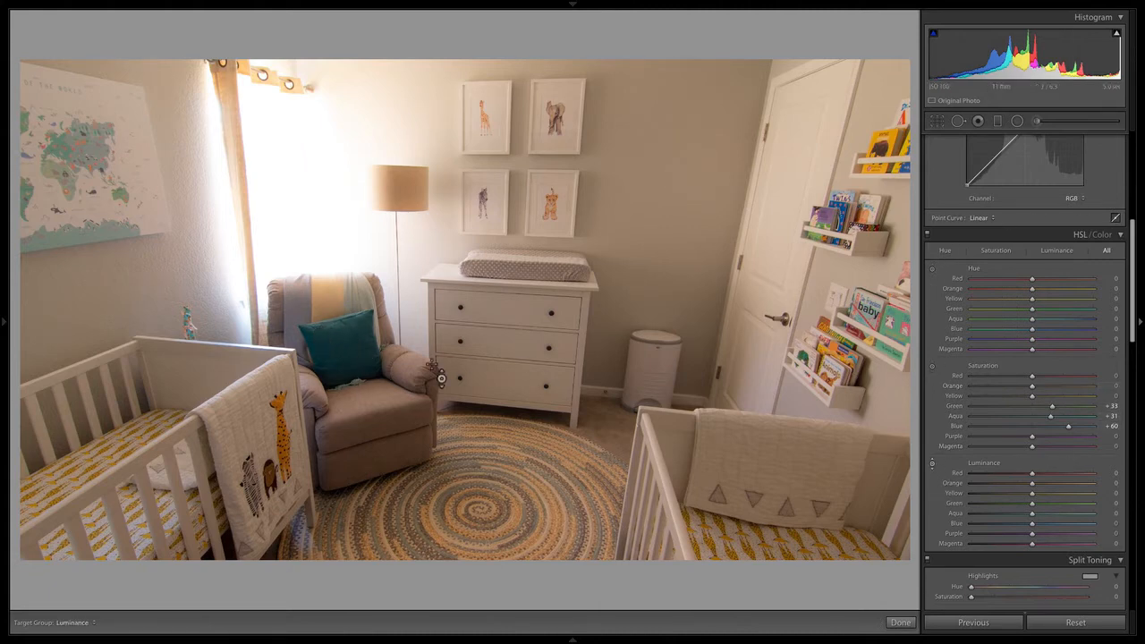
{"action": "left_click_drag", "start_coordinate": [343, 348], "coordinate": [344, 286]}
{"action": "mouse_move", "coordinate": [344, 332]}
{"action": "left_mouse_down"}
{"action": "mouse_move", "coordinate": [343, 351]}
{"action": "mouse_move", "coordinate": [343, 311]}
{"action": "left_mouse_up"}
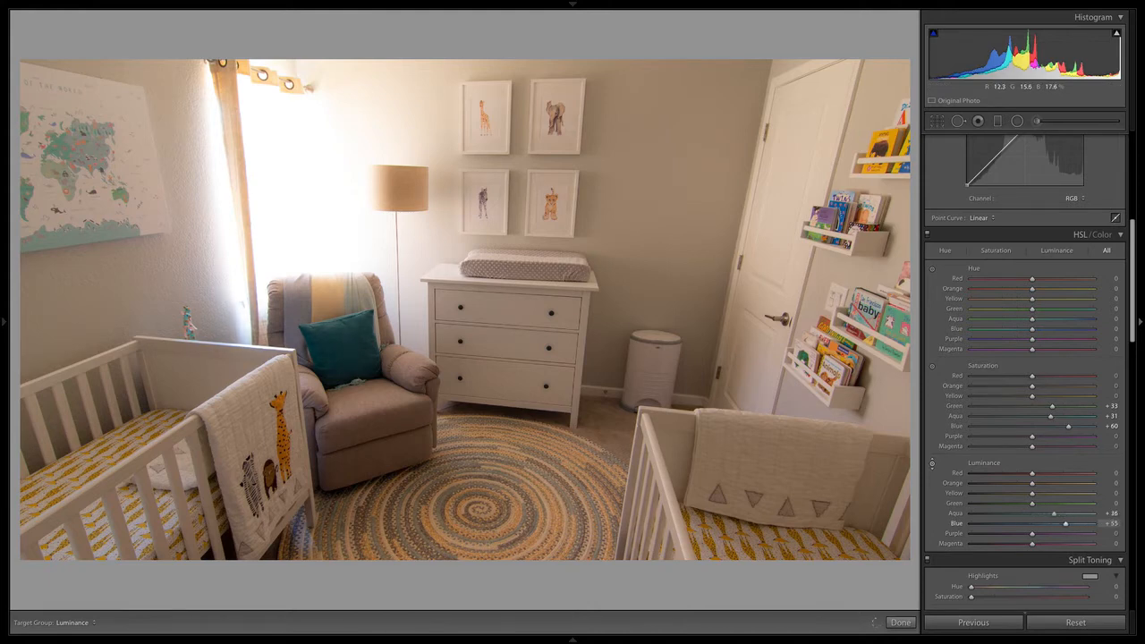
{"action": "mouse_move", "coordinate": [344, 360]}
{"action": "left_mouse_down"}
{"action": "mouse_move", "coordinate": [344, 308]}
{"action": "mouse_move", "coordinate": [339, 343]}
{"action": "left_mouse_up"}
Add a slightly tilted graduated filter over the lower half of the room and check its coverage with the mask overlay
{"action": "left_click_drag", "start_coordinate": [1133, 234], "coordinate": [1142, 125]}
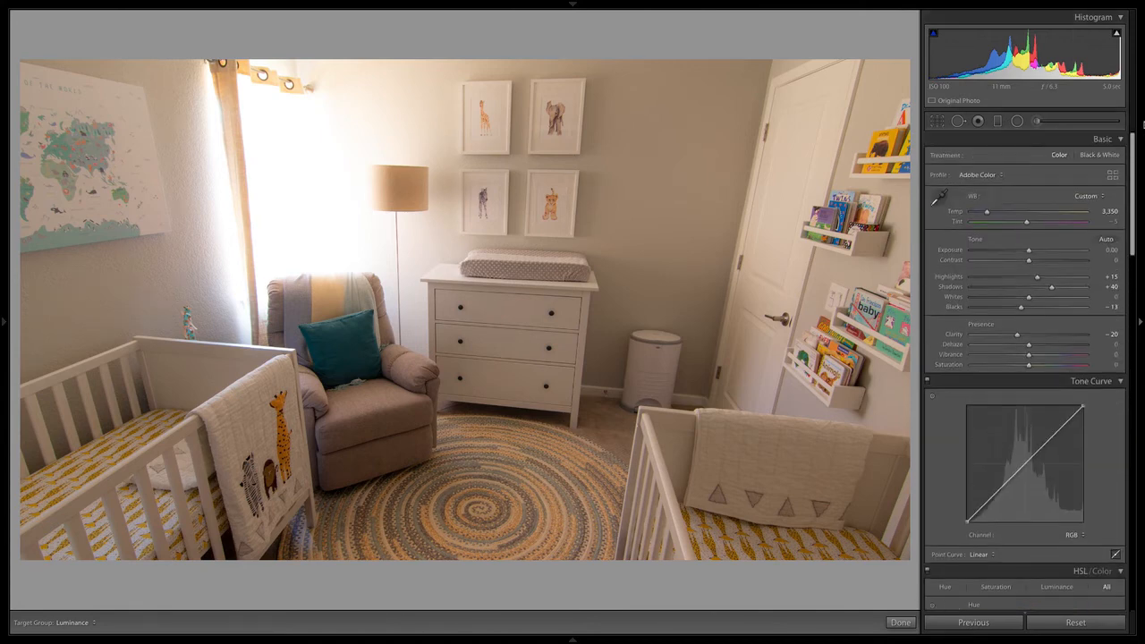
{"action": "left_click", "coordinate": [997, 122]}
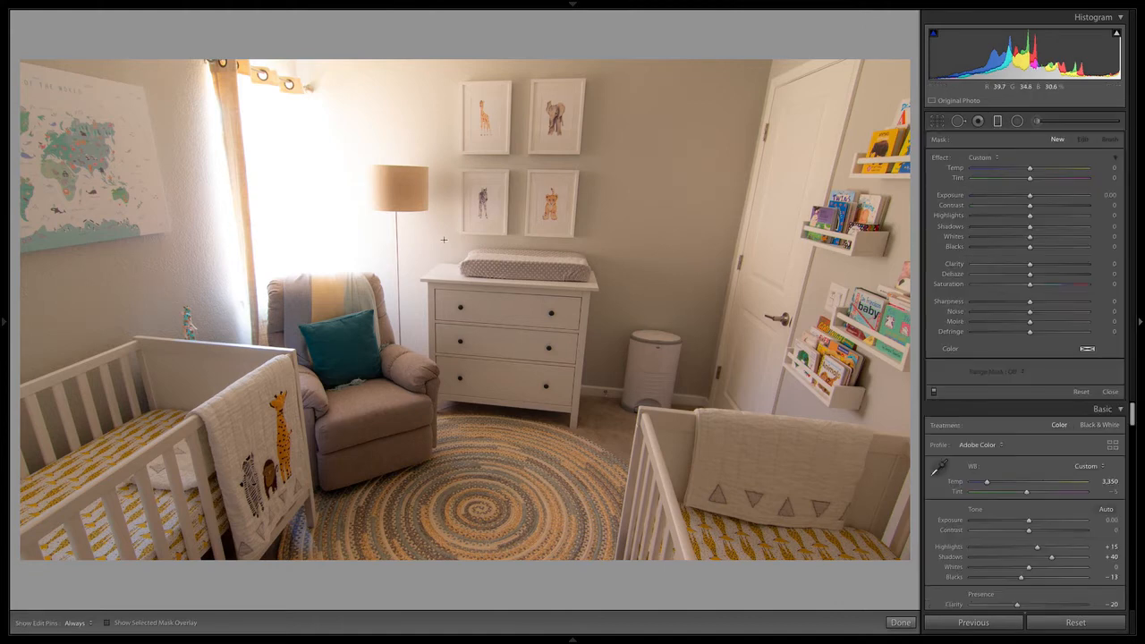
{"action": "left_click_drag", "start_coordinate": [411, 325], "coordinate": [406, 219]}
{"action": "key", "text": "o"}
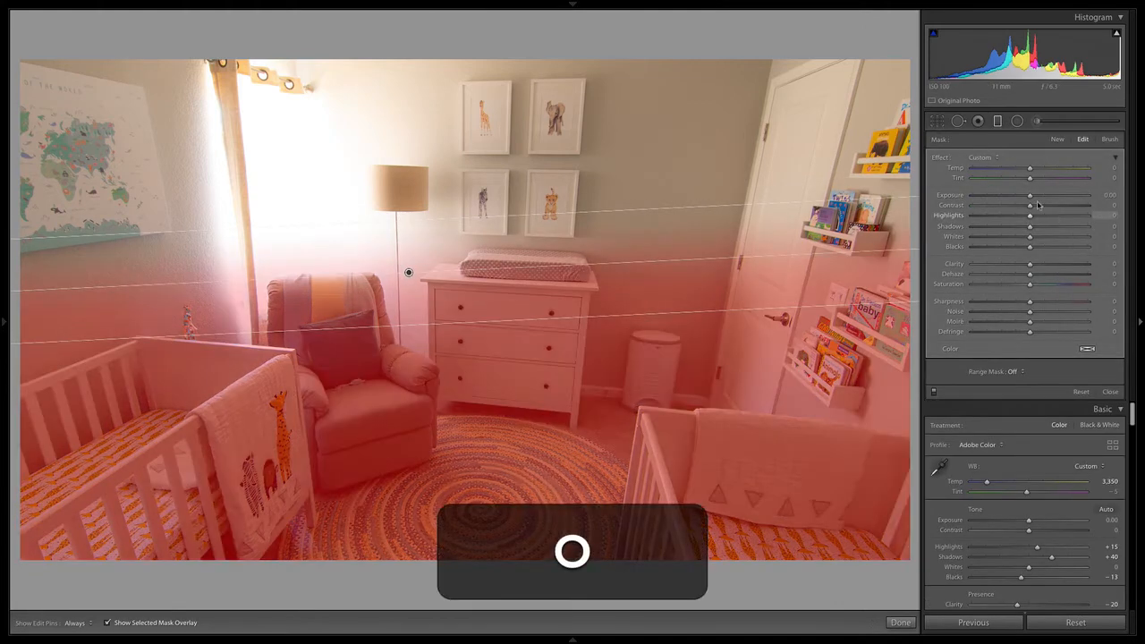
{"action": "key", "text": "o"}
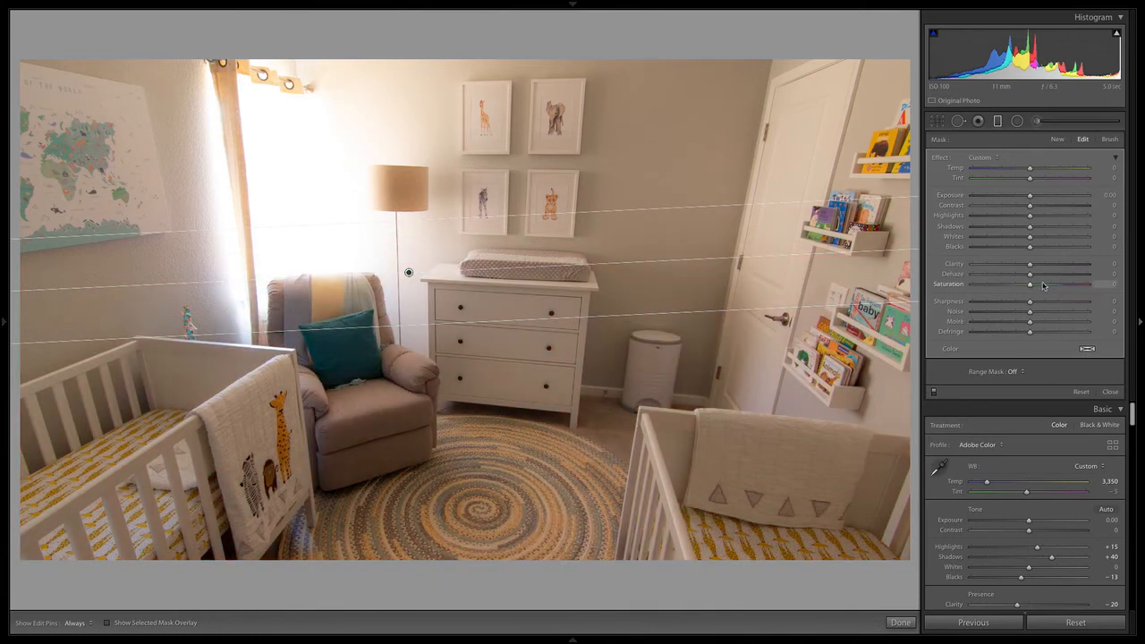
Set the graduated filter's Shadows to 35 and Blacks to −10, and shift the filter slightly downward
{"action": "mouse_move", "coordinate": [1029, 226]}
{"action": "left_mouse_down"}
{"action": "mouse_move", "coordinate": [1052, 230]}
{"action": "mouse_move", "coordinate": [1028, 249]}
{"action": "left_mouse_up"}
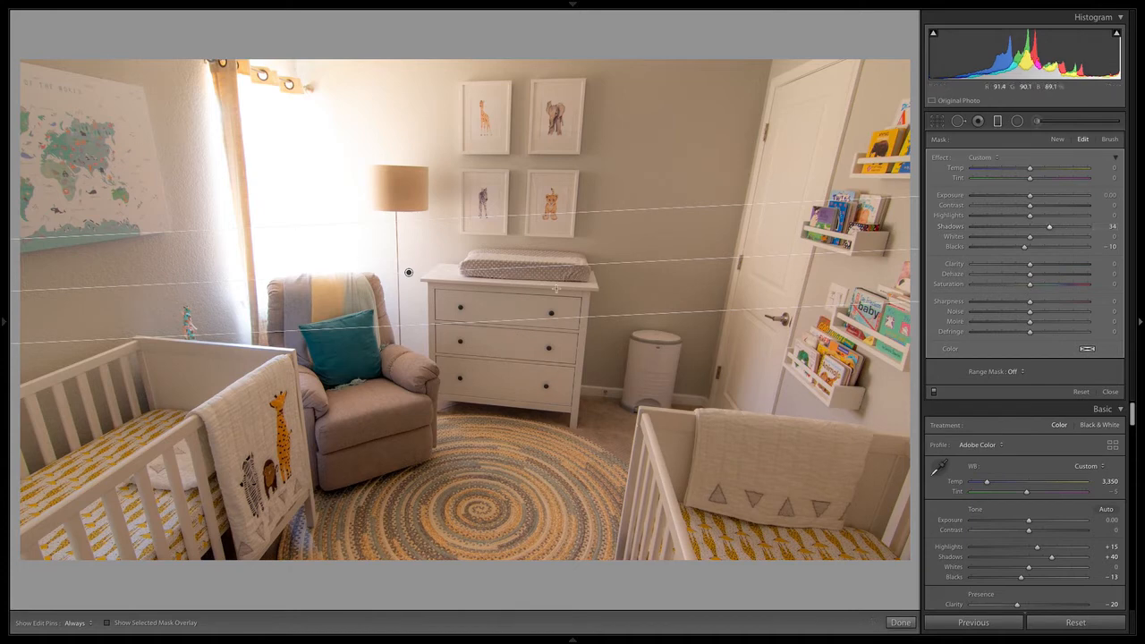
{"action": "left_click_drag", "start_coordinate": [408, 273], "coordinate": [409, 280]}
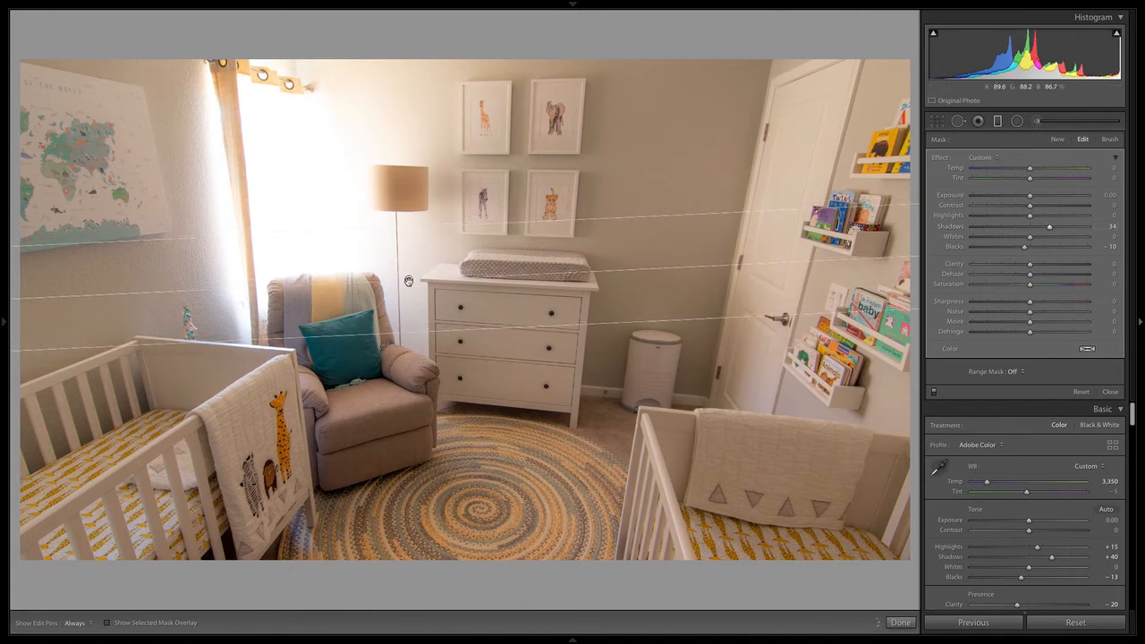
{"action": "left_click", "coordinate": [933, 393]}
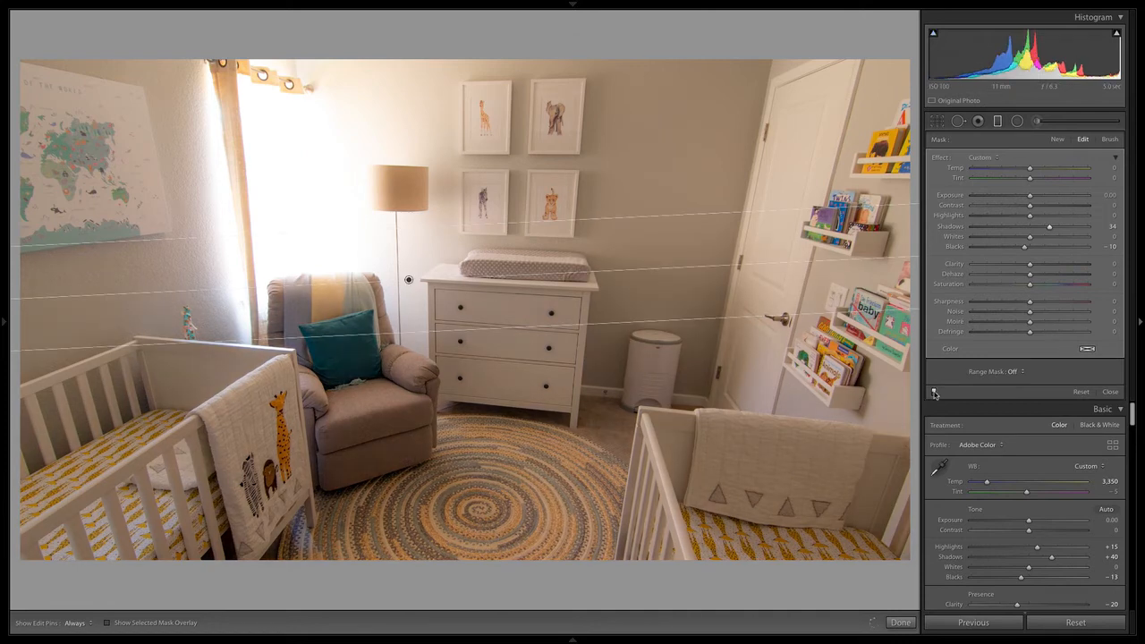
{"action": "left_click", "coordinate": [934, 394]}
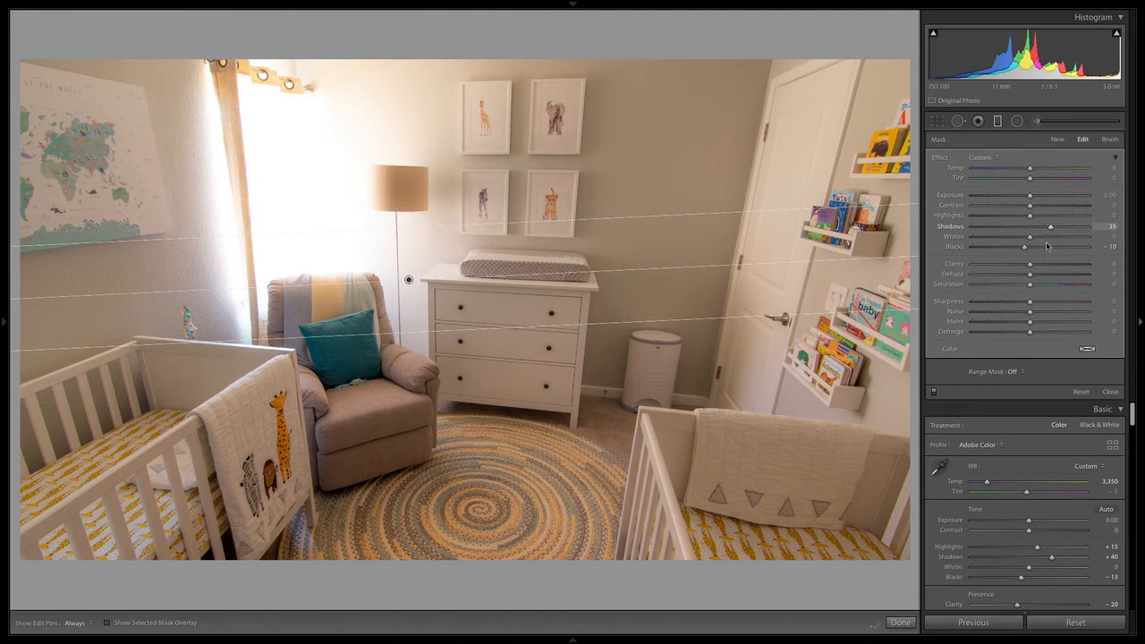
Compare the photo with and without the graduated filter, and finish editing the filter
{"action": "left_click", "coordinate": [935, 394]}
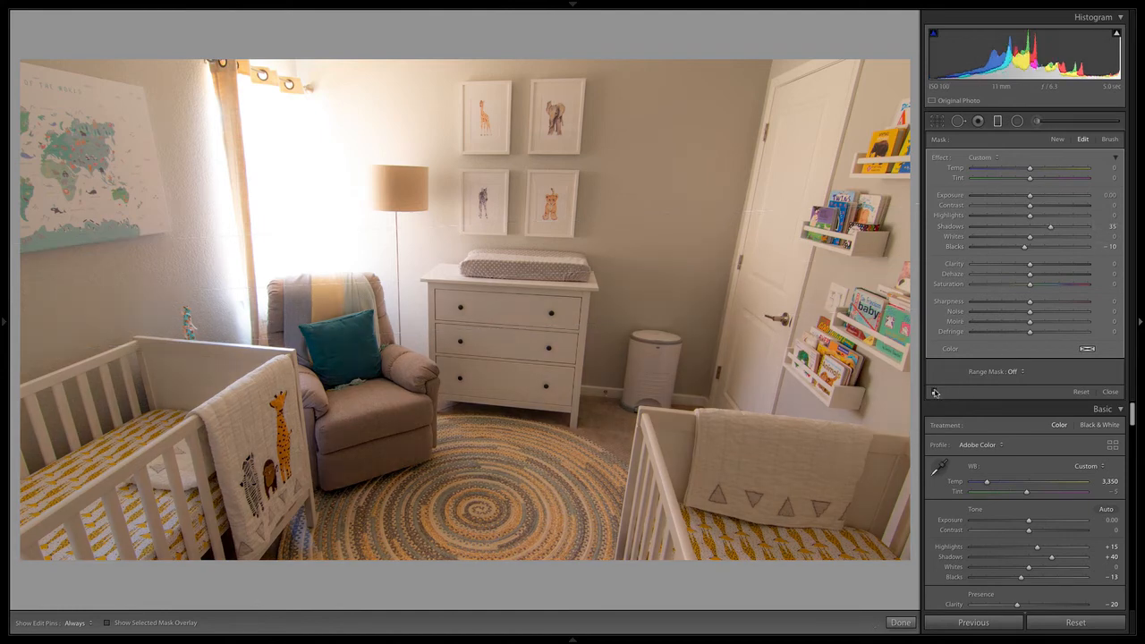
{"action": "left_click", "coordinate": [934, 393]}
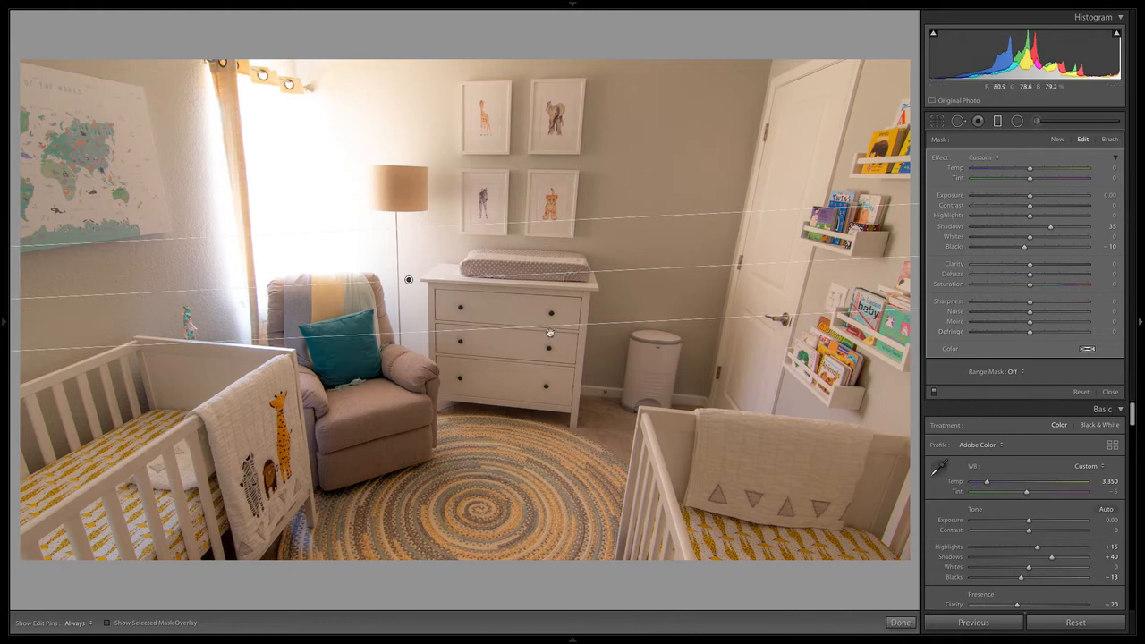
{"action": "left_click", "coordinate": [900, 621]}
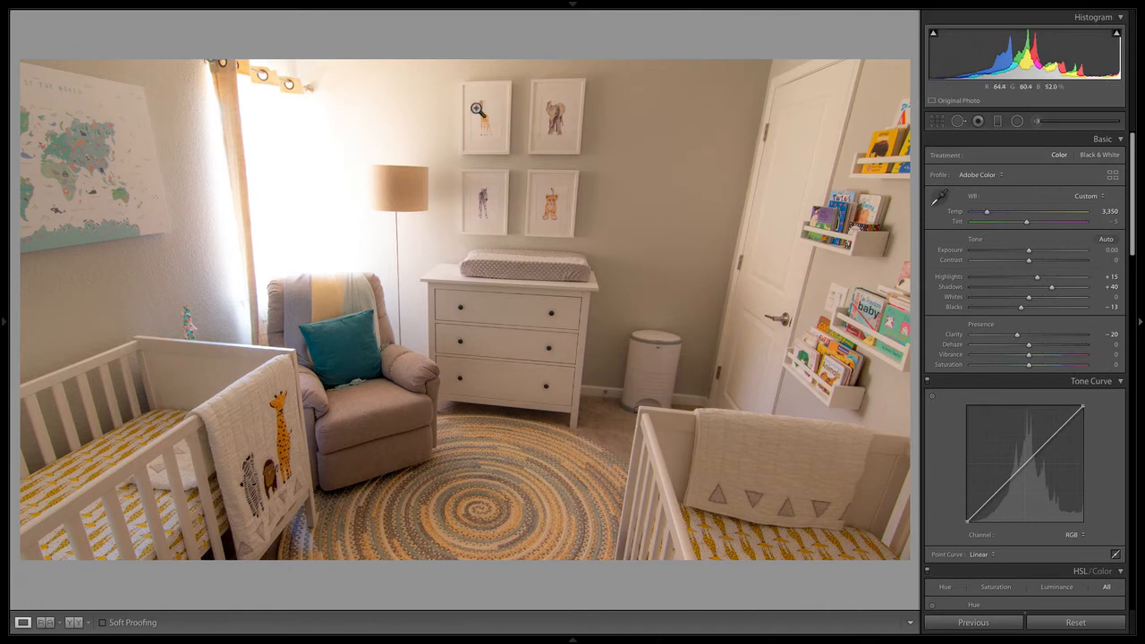
Start an adjustment brush with Auto Mask and the mask overlay on, and paint over the elephant in the framed wall print
{"action": "left_click", "coordinate": [520, 115]}
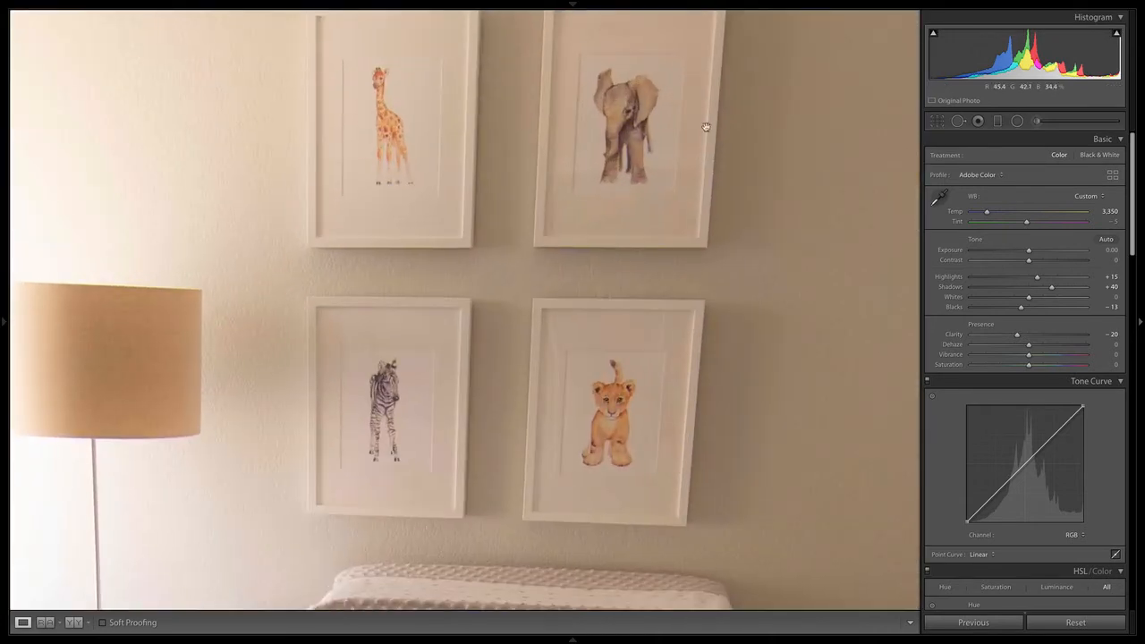
{"action": "left_click_drag", "start_coordinate": [635, 139], "coordinate": [594, 177]}
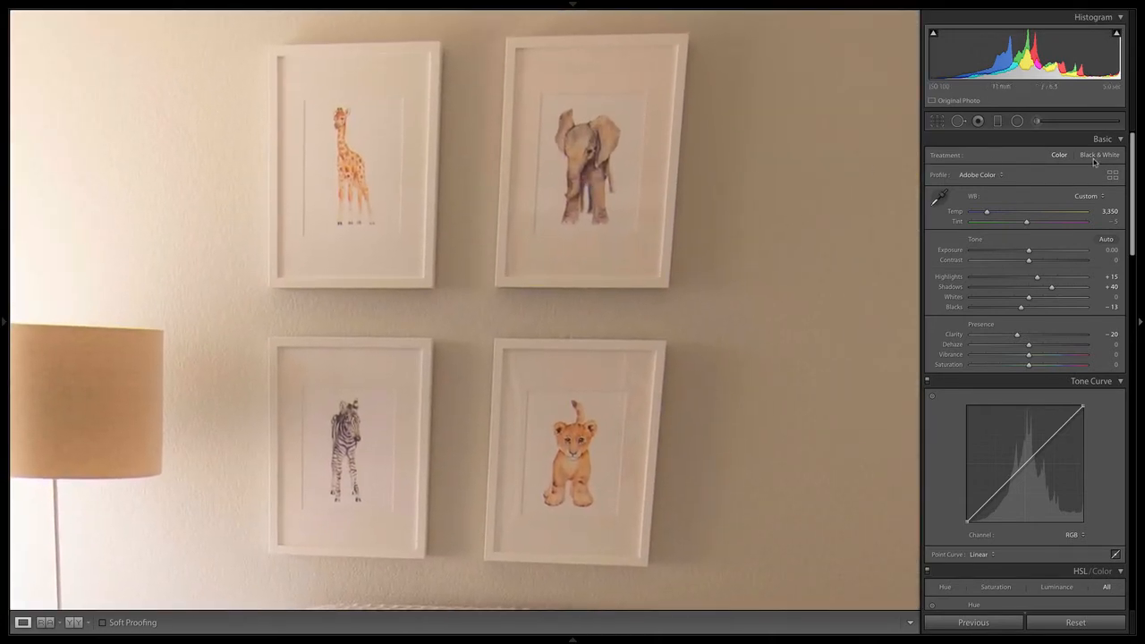
{"action": "left_click", "coordinate": [1037, 122]}
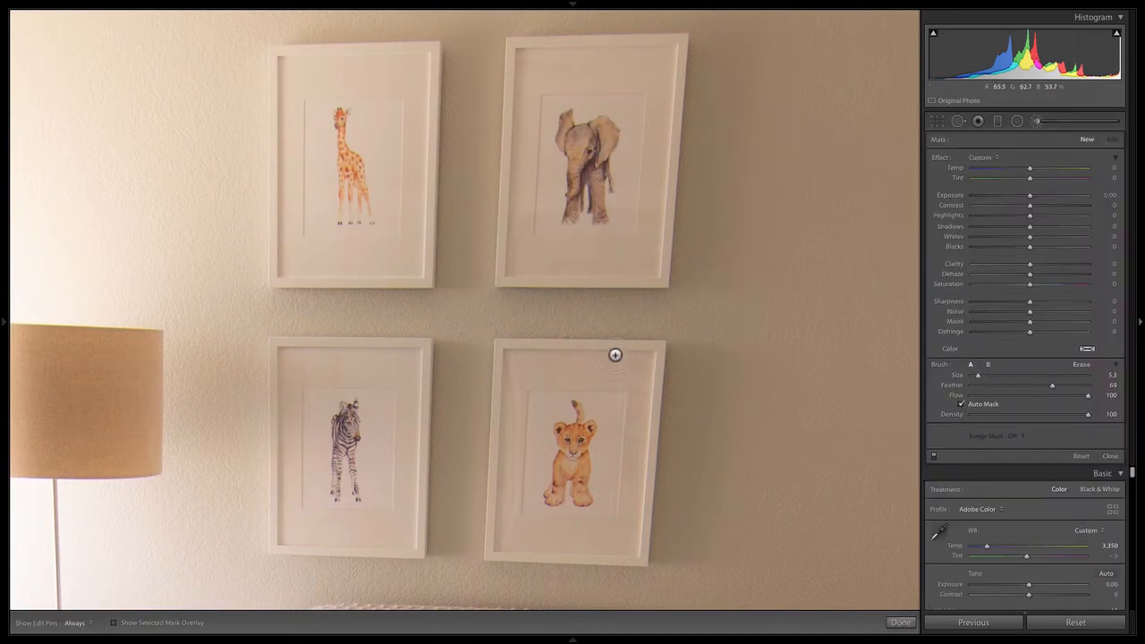
{"action": "key", "text": "o"}
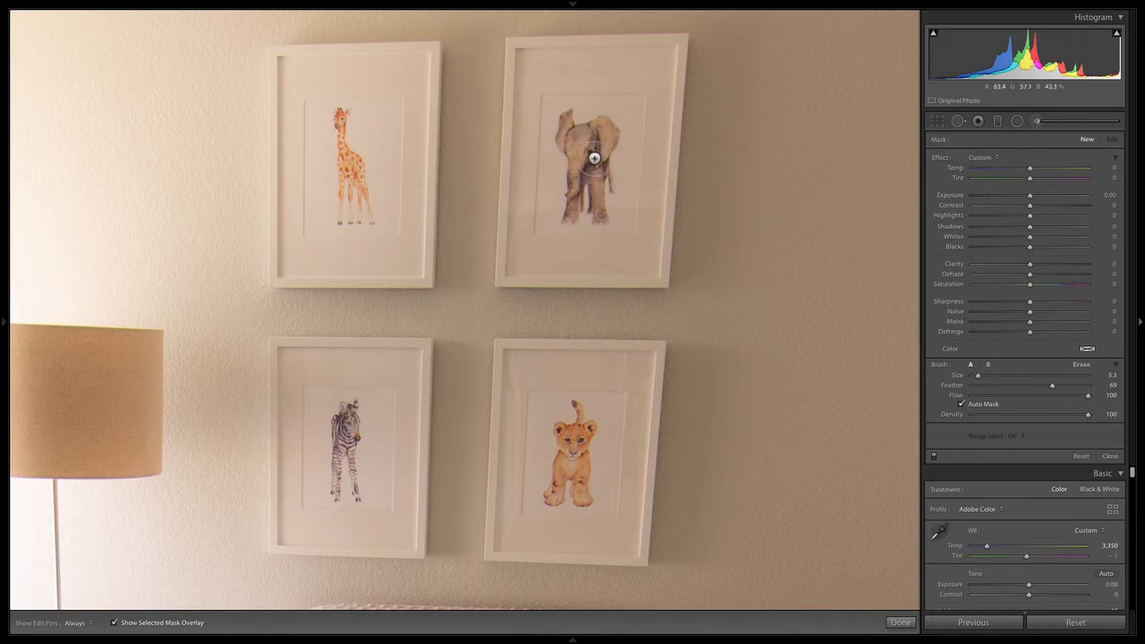
{"action": "key", "text": "h"}
{"action": "mouse_move", "coordinate": [602, 170]}
{"action": "left_mouse_down"}
{"action": "mouse_move", "coordinate": [590, 178]}
{"action": "mouse_move", "coordinate": [594, 207]}
{"action": "mouse_move", "coordinate": [578, 216]}
{"action": "mouse_move", "coordinate": [582, 236]}
{"action": "mouse_move", "coordinate": [601, 165]}
{"action": "mouse_move", "coordinate": [612, 225]}
{"action": "mouse_move", "coordinate": [568, 127]}
{"action": "mouse_move", "coordinate": [616, 141]}
{"action": "mouse_move", "coordinate": [617, 165]}
{"action": "mouse_move", "coordinate": [599, 179]}
{"action": "mouse_move", "coordinate": [577, 174]}
{"action": "mouse_move", "coordinate": [595, 160]}
{"action": "mouse_move", "coordinate": [587, 168]}
{"action": "left_mouse_up"}
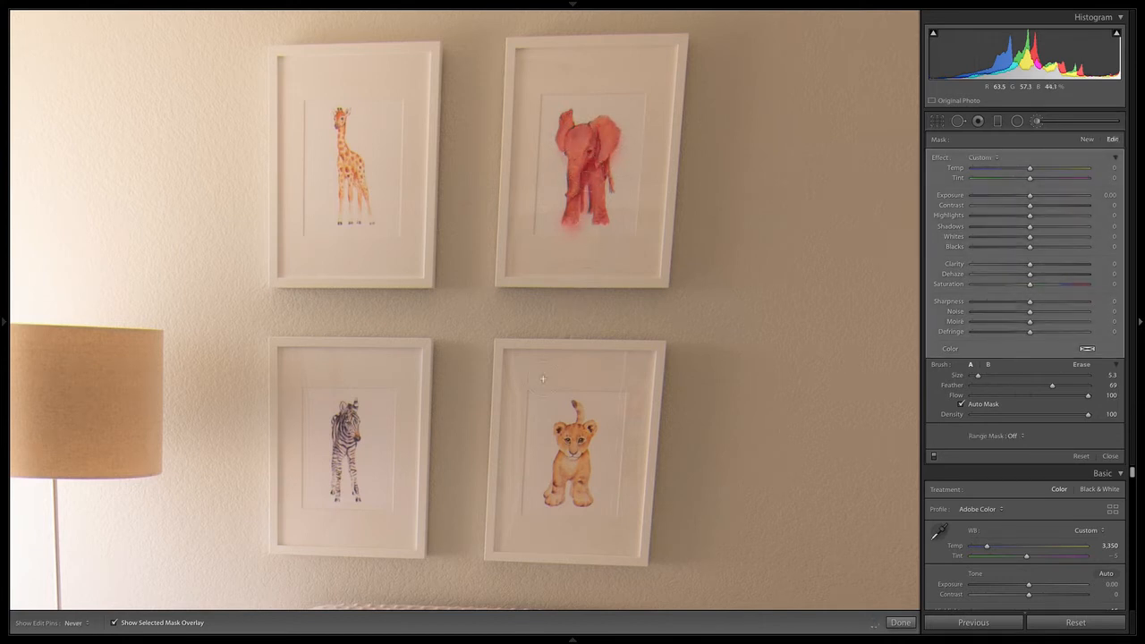
Extend the brush mask over the lion, zebra and giraffe in the other three framed prints
{"action": "mouse_move", "coordinate": [564, 508]}
{"action": "left_mouse_down"}
{"action": "mouse_move", "coordinate": [570, 438]}
{"action": "mouse_move", "coordinate": [580, 452]}
{"action": "mouse_move", "coordinate": [590, 423]}
{"action": "mouse_move", "coordinate": [586, 461]}
{"action": "mouse_move", "coordinate": [601, 440]}
{"action": "mouse_move", "coordinate": [594, 514]}
{"action": "mouse_move", "coordinate": [577, 430]}
{"action": "left_mouse_up"}
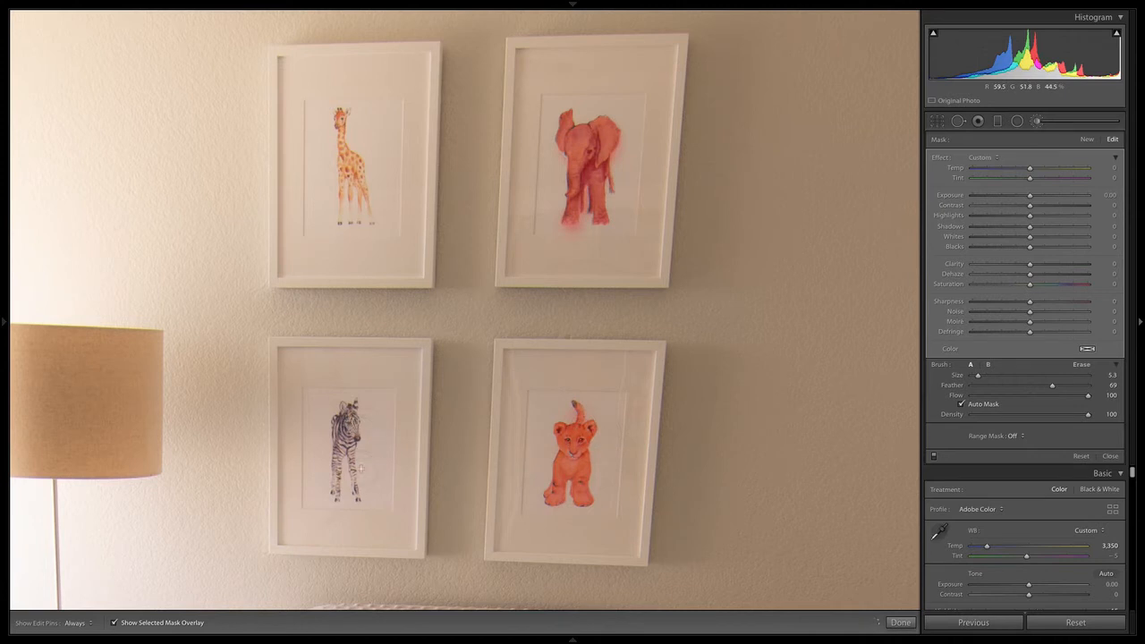
{"action": "mouse_move", "coordinate": [351, 413]}
{"action": "left_mouse_down"}
{"action": "mouse_move", "coordinate": [350, 509]}
{"action": "mouse_move", "coordinate": [366, 500]}
{"action": "mouse_move", "coordinate": [355, 403]}
{"action": "mouse_move", "coordinate": [364, 425]}
{"action": "mouse_move", "coordinate": [357, 415]}
{"action": "mouse_move", "coordinate": [351, 470]}
{"action": "left_mouse_up"}
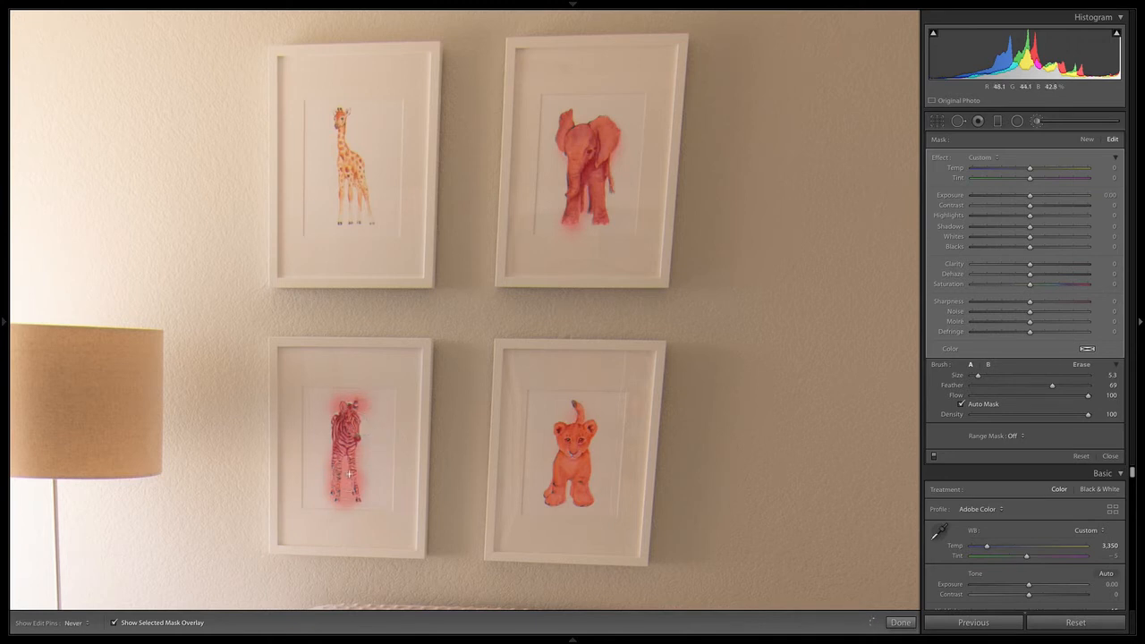
{"action": "key", "text": "h"}
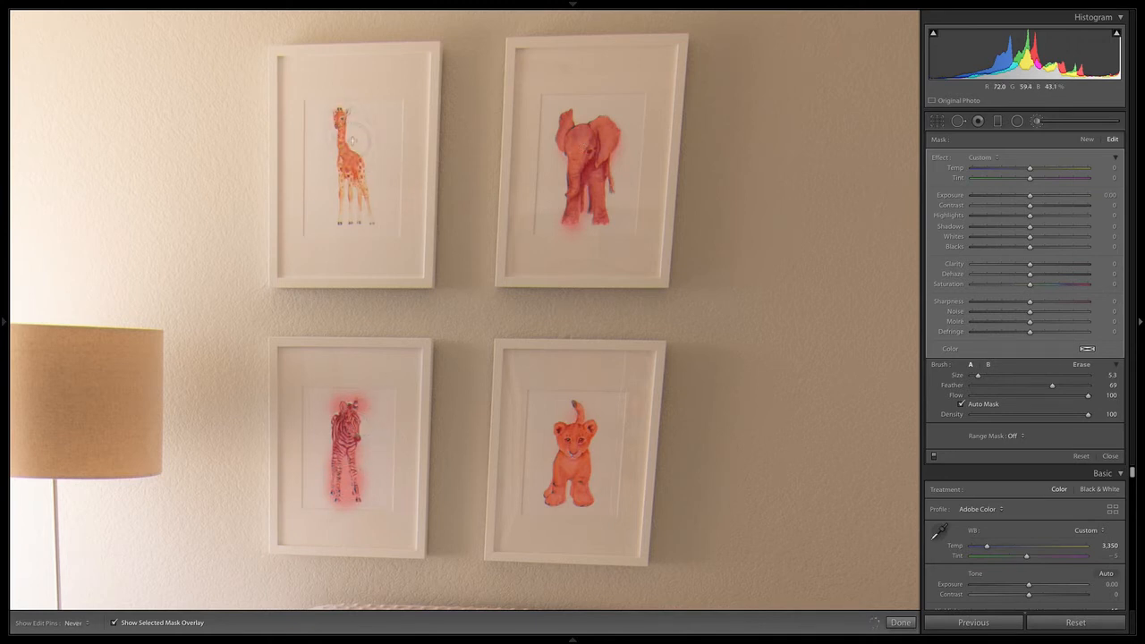
{"action": "mouse_move", "coordinate": [351, 146]}
{"action": "left_mouse_down"}
{"action": "mouse_move", "coordinate": [356, 231]}
{"action": "mouse_move", "coordinate": [363, 196]}
{"action": "mouse_move", "coordinate": [377, 229]}
{"action": "mouse_move", "coordinate": [372, 169]}
{"action": "left_mouse_up"}
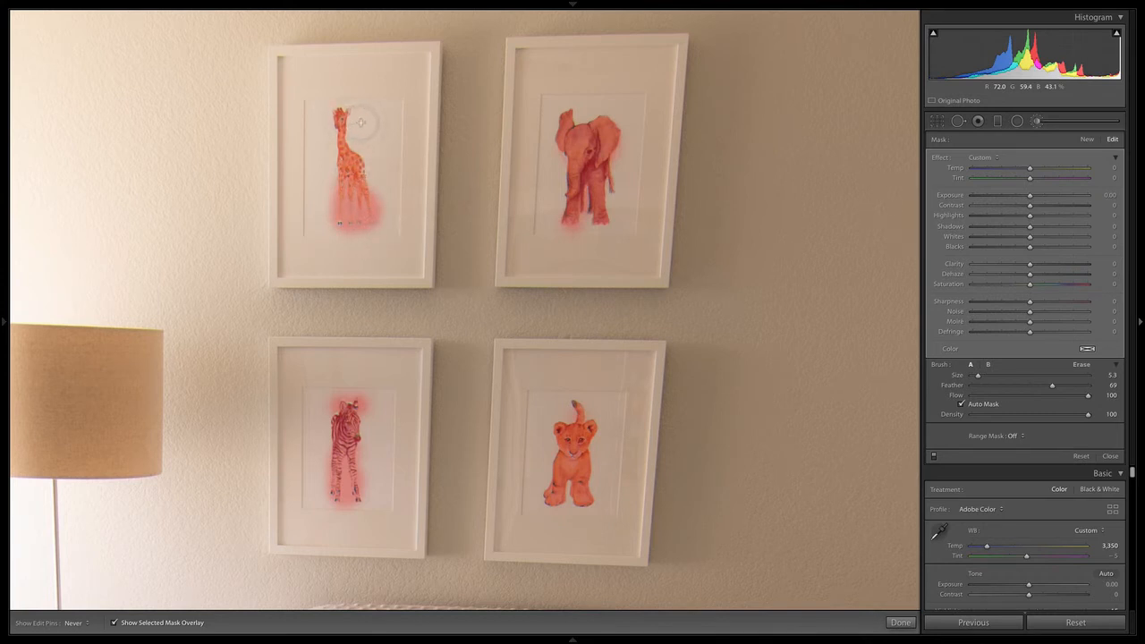
{"action": "left_click_drag", "start_coordinate": [347, 125], "coordinate": [351, 128]}
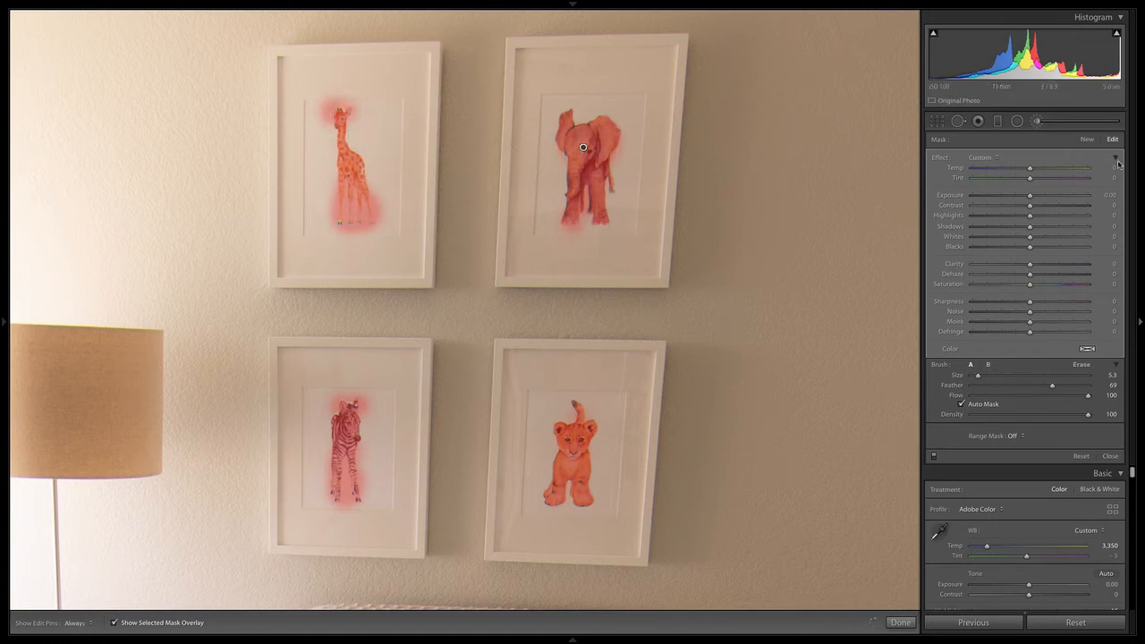
Erase the mask spill around the animals with a size 1.8 eraser, and set Whites 17, Blacks −37, Clarity 33 and Saturation 25
{"action": "key", "text": "alt"}
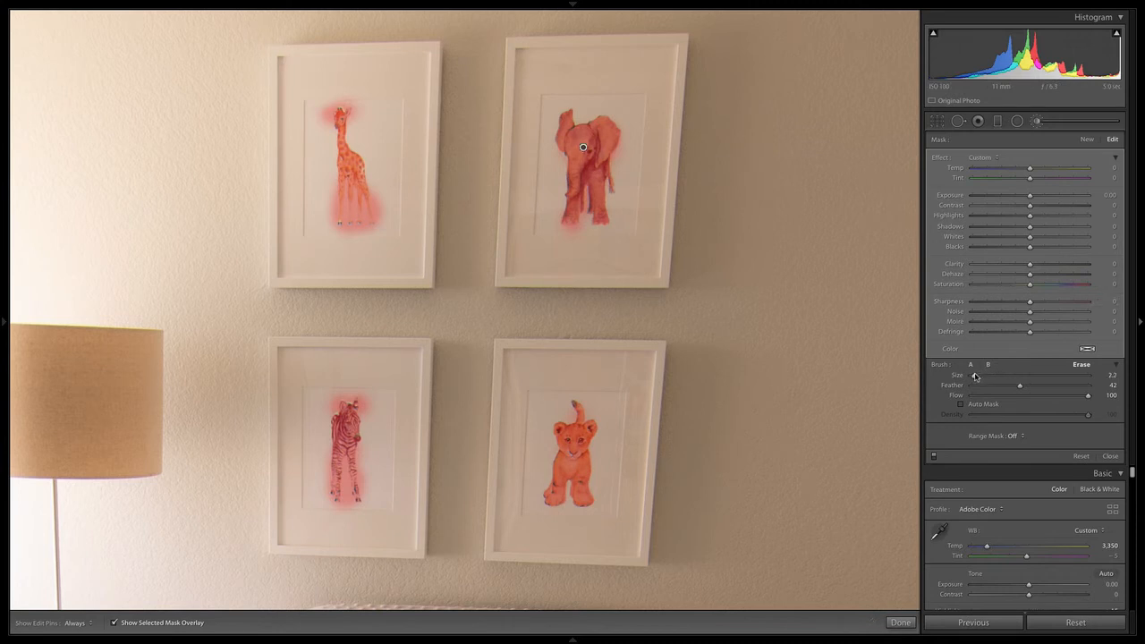
{"action": "left_click_drag", "start_coordinate": [974, 377], "coordinate": [972, 376]}
{"action": "mouse_move", "coordinate": [335, 99]}
{"action": "left_mouse_down"}
{"action": "mouse_move", "coordinate": [325, 100]}
{"action": "mouse_move", "coordinate": [328, 139]}
{"action": "mouse_move", "coordinate": [334, 94]}
{"action": "left_mouse_up"}
{"action": "key", "text": "o"}
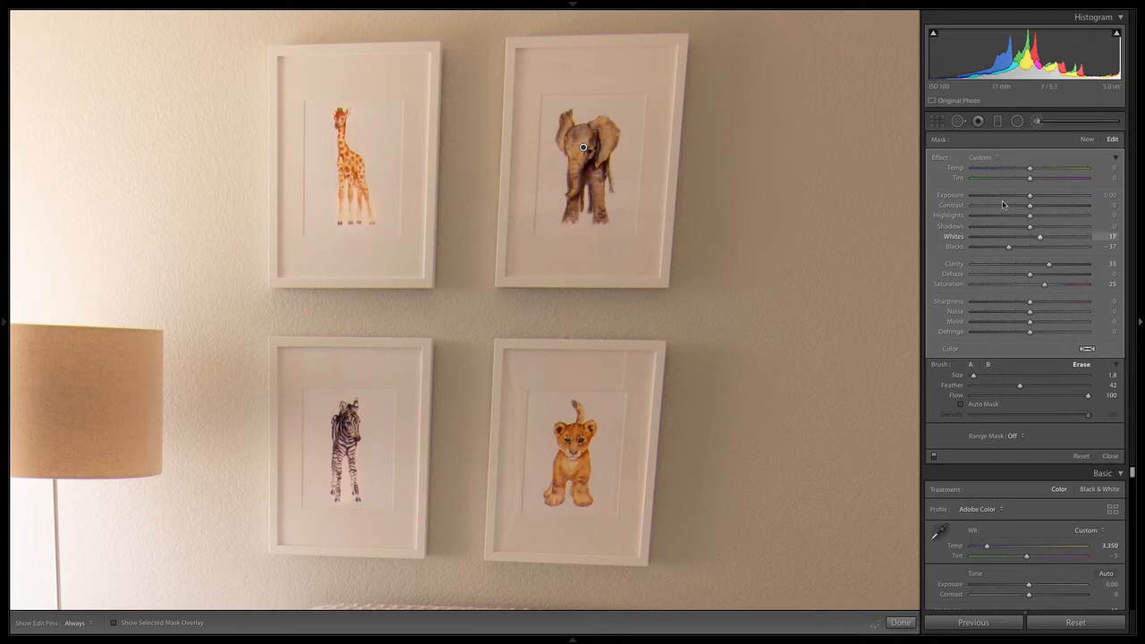
{"action": "key", "text": "z"}
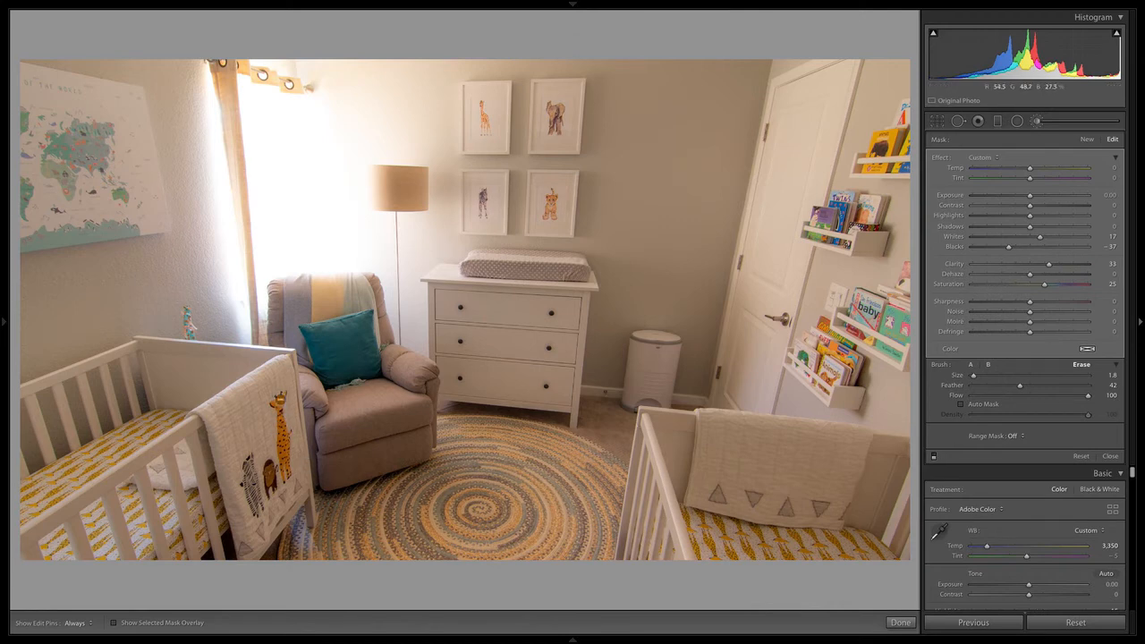
Add the giraffe, lion and zebra on the crib blanket to the same mask with a size 4.3 brush at Density 32
{"action": "left_click", "coordinate": [970, 364]}
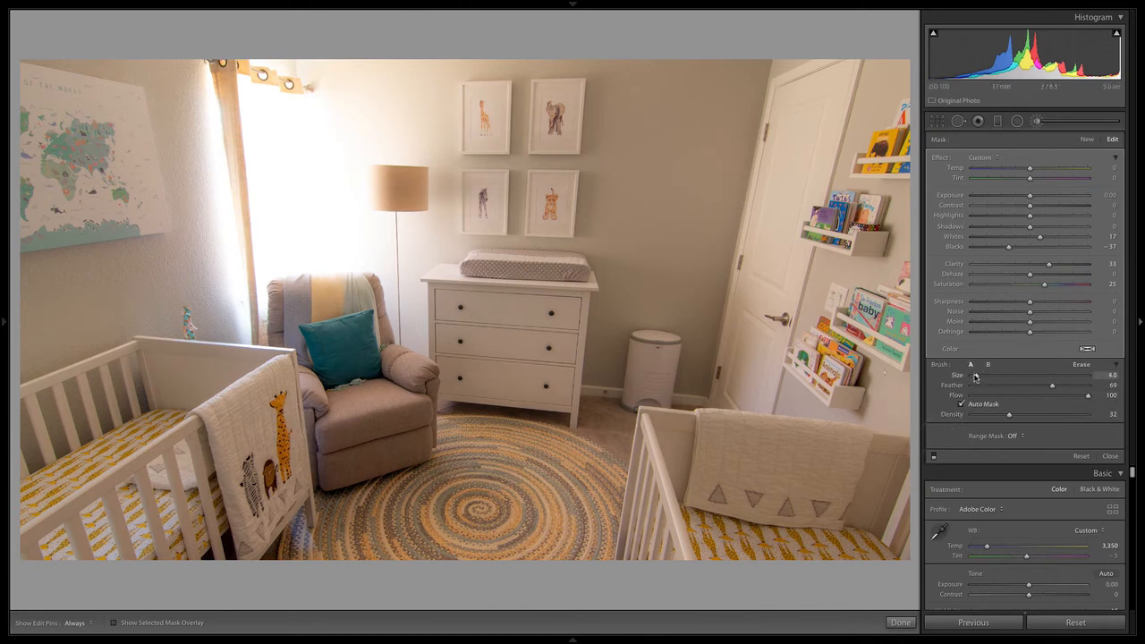
{"action": "key", "text": "o"}
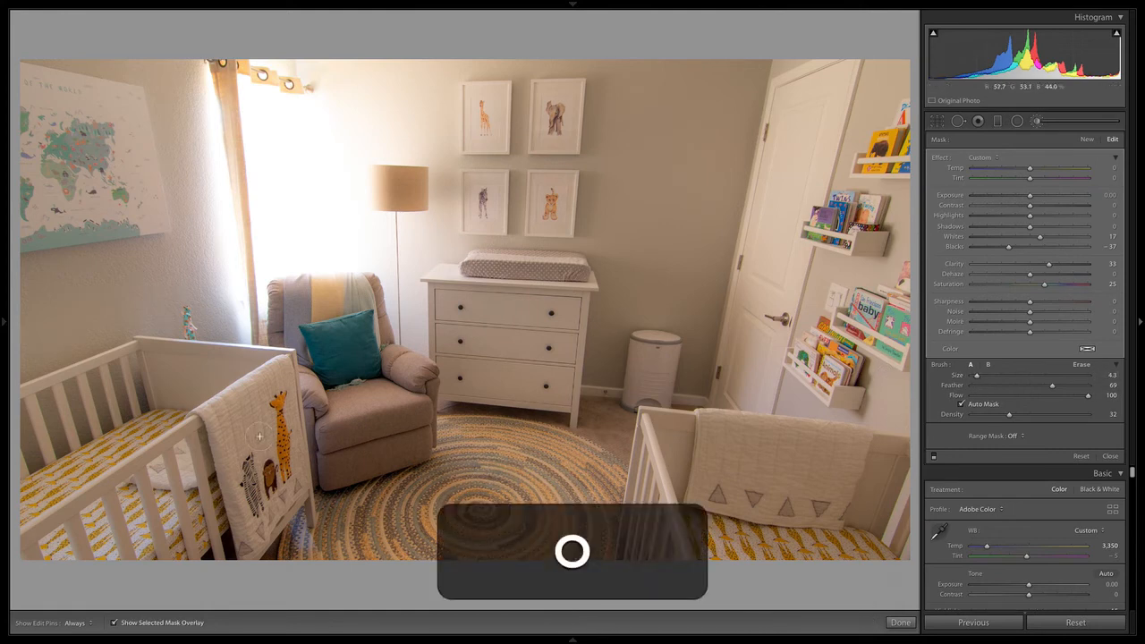
{"action": "key", "text": "h"}
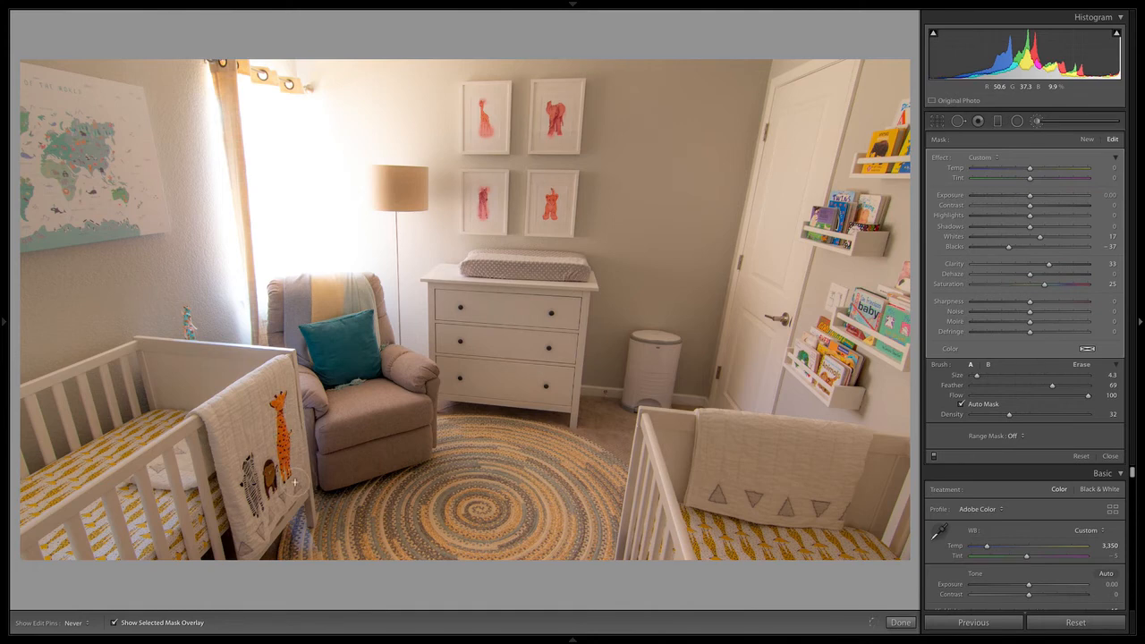
{"action": "key", "text": "h"}
{"action": "mouse_move", "coordinate": [250, 471]}
{"action": "left_mouse_down"}
{"action": "mouse_move", "coordinate": [262, 513]}
{"action": "mouse_move", "coordinate": [268, 474]}
{"action": "mouse_move", "coordinate": [266, 514]}
{"action": "left_mouse_up"}
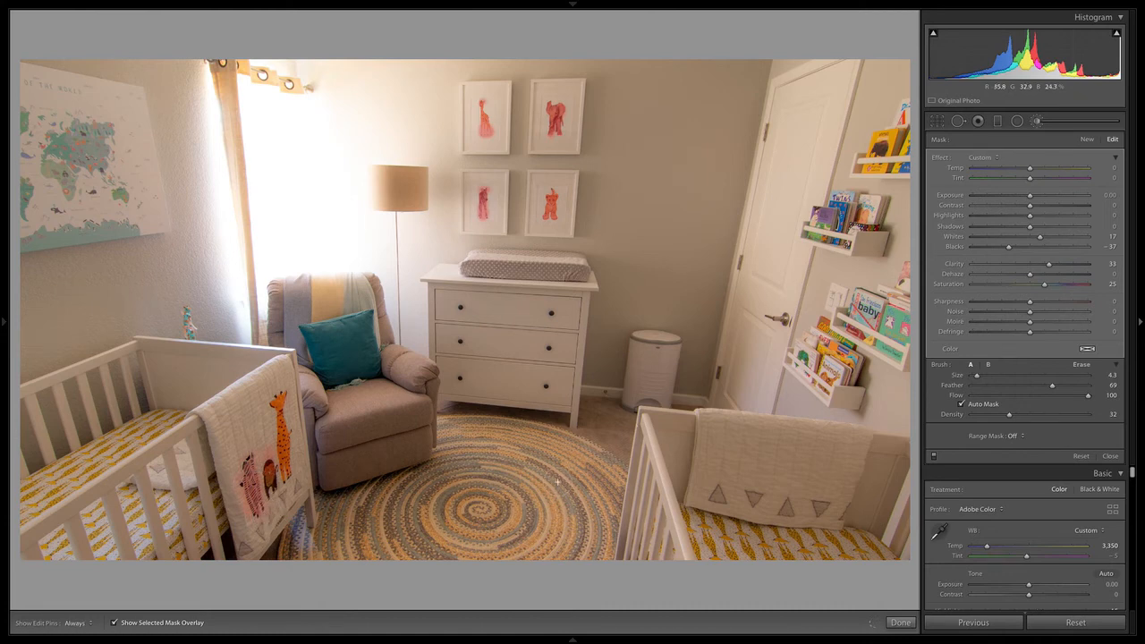
{"action": "key", "text": "o"}
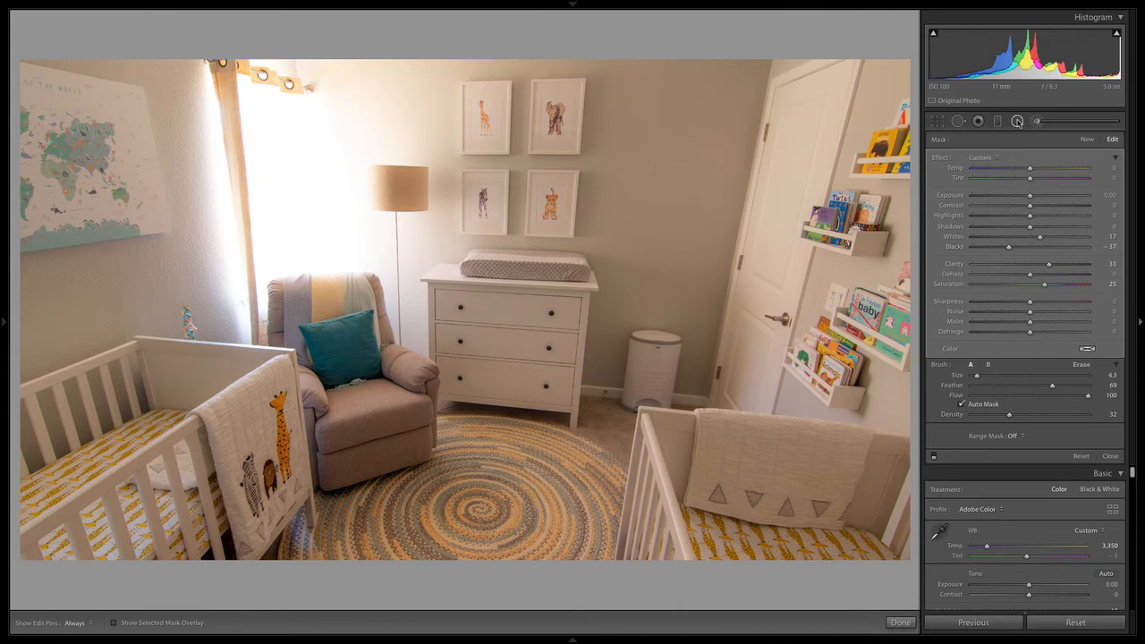
Add an inverted radial filter over the animals on the crib blanket, slightly taller than wide, with Exposure at 0.40
{"action": "left_click", "coordinate": [1017, 121]}
{"action": "left_click_drag", "start_coordinate": [268, 440], "coordinate": [322, 511]}
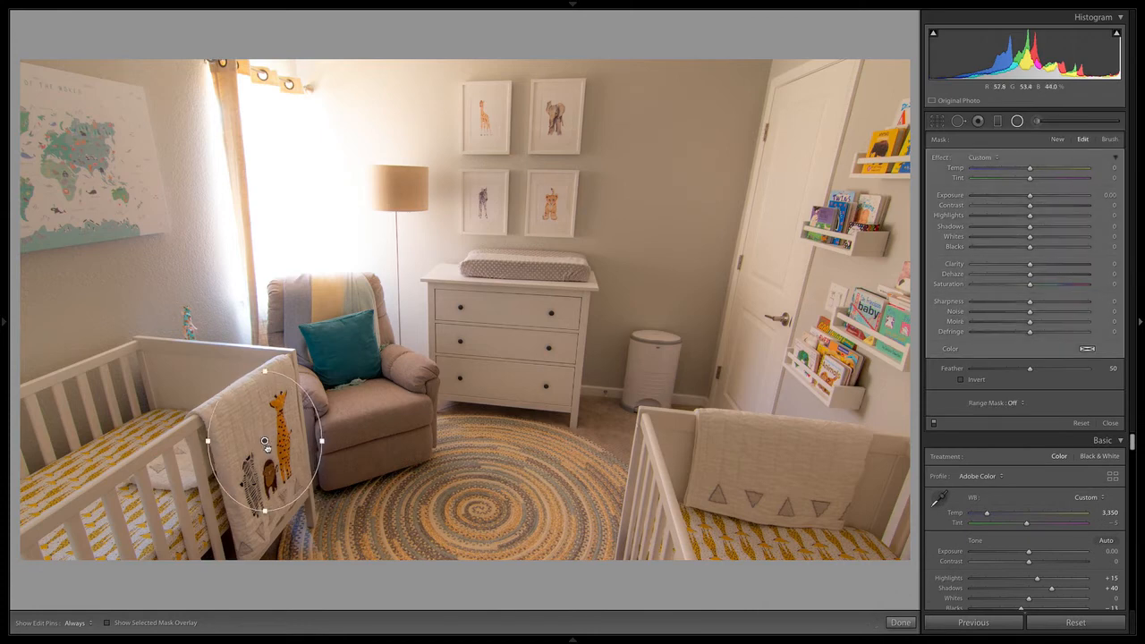
{"action": "left_click_drag", "start_coordinate": [265, 441], "coordinate": [271, 451]}
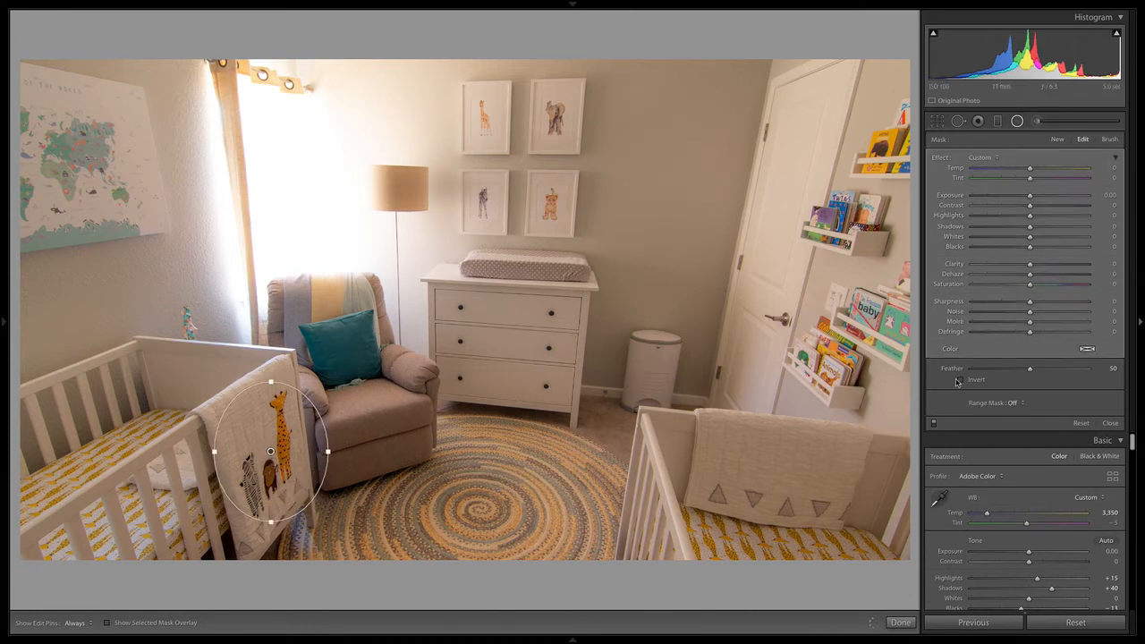
{"action": "left_click", "coordinate": [961, 380]}
{"action": "key", "text": "Up"}
{"action": "key", "text": "Up"}
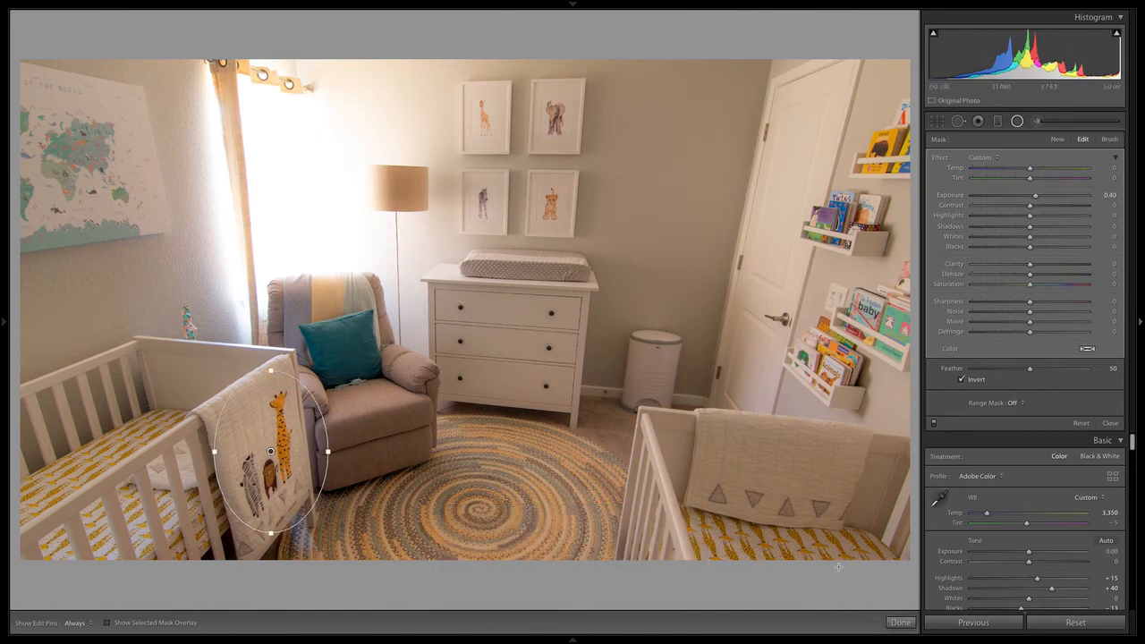
{"action": "left_click", "coordinate": [900, 622]}
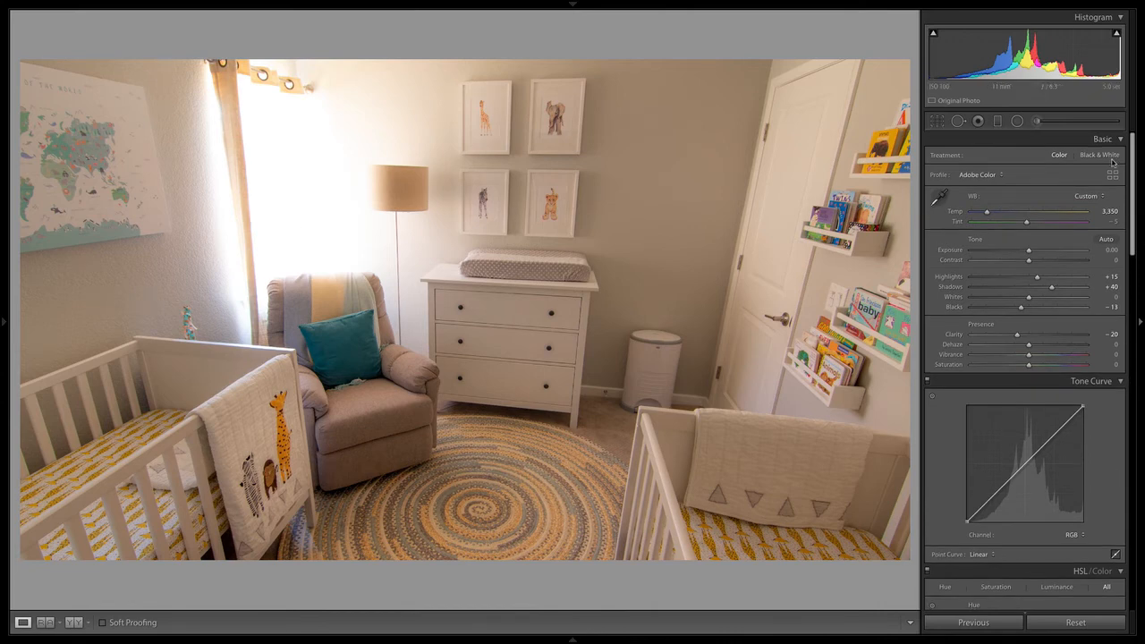
Set the tone curve's point curve to Medium Contrast
{"action": "scroll", "coordinate": [998, 381], "scroll_direction": "down", "scroll_amount": 3}
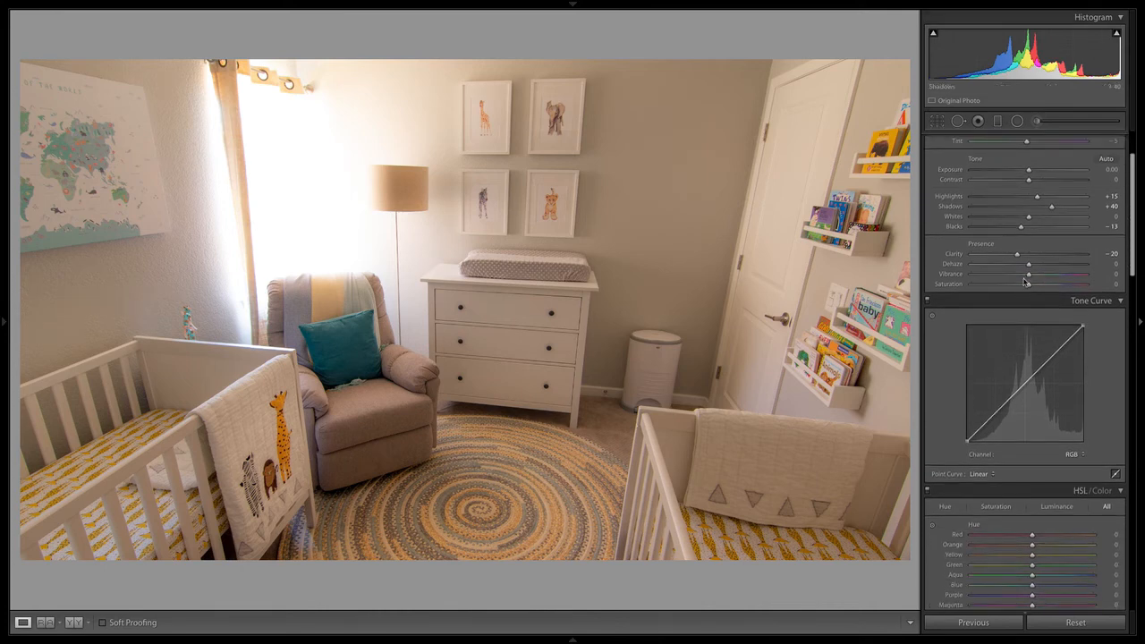
{"action": "left_click", "coordinate": [986, 474]}
{"action": "left_click", "coordinate": [995, 483]}
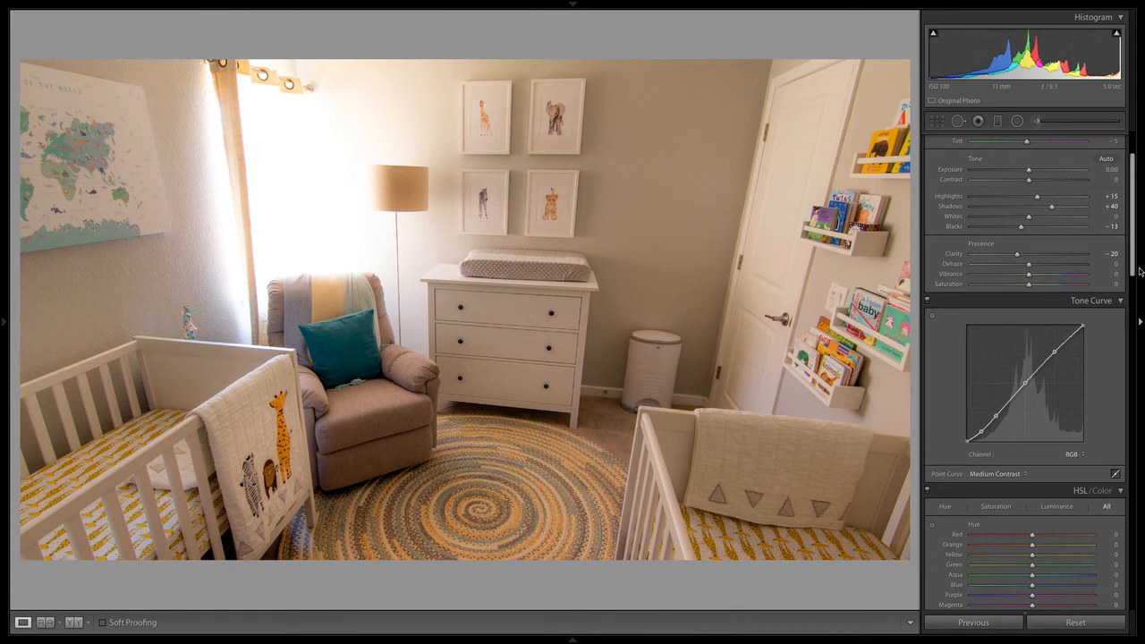
Browse the Legacy, Camera Matching, Artistic and Modern profiles and preview their effect on the photo
{"action": "scroll", "coordinate": [1132, 215], "scroll_direction": "up", "scroll_amount": 3}
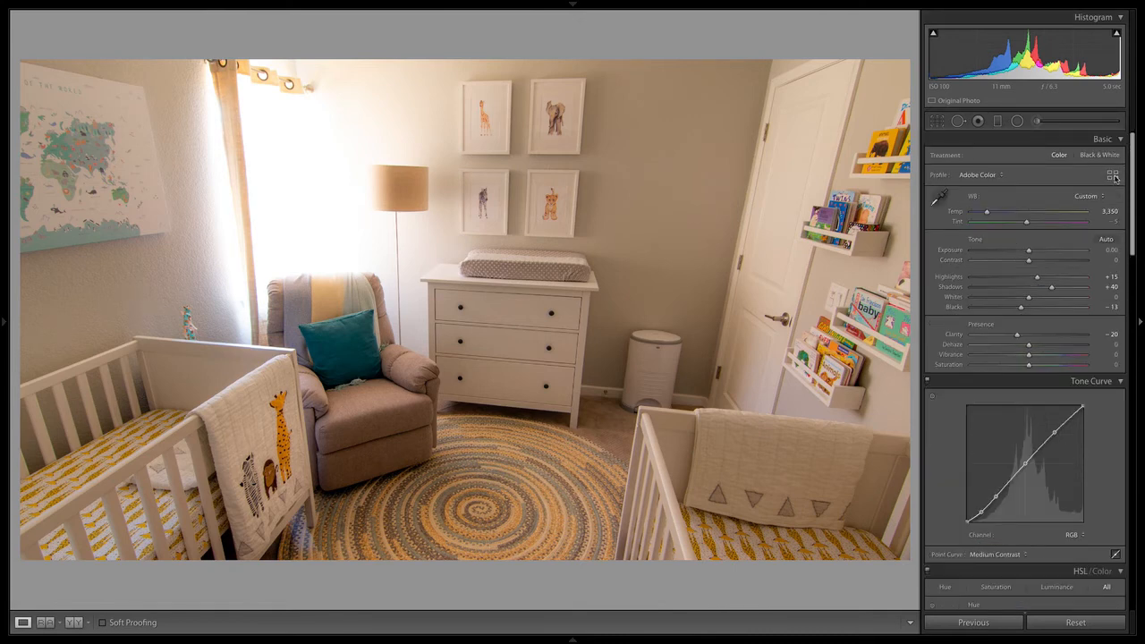
{"action": "left_click", "coordinate": [1114, 175]}
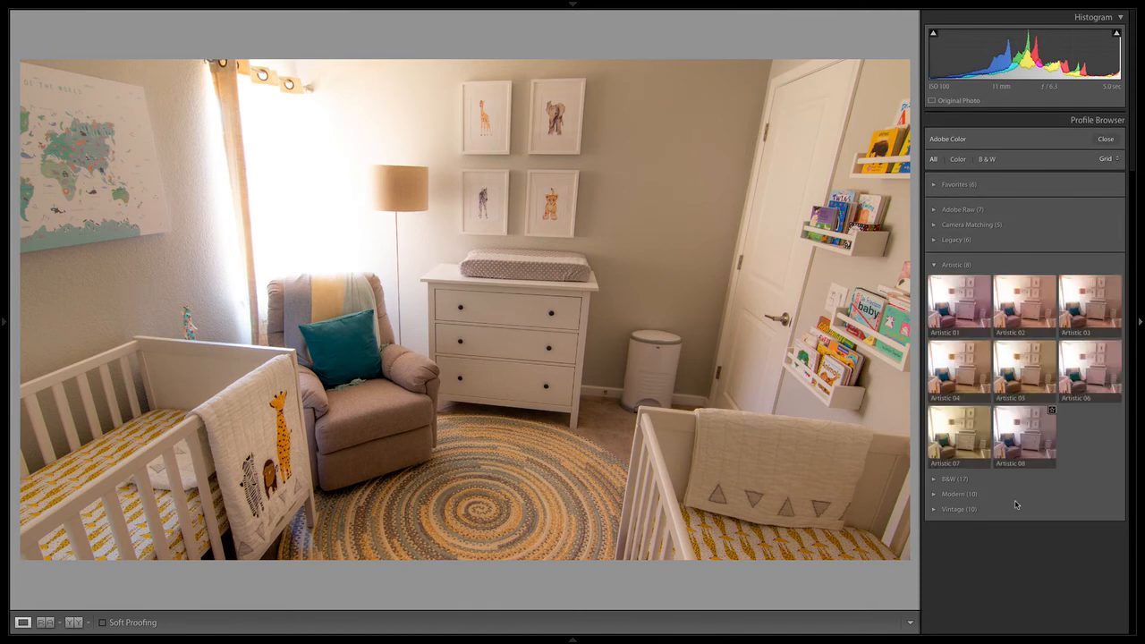
{"action": "left_click", "coordinate": [934, 495]}
{"action": "left_click_drag", "start_coordinate": [1133, 367], "coordinate": [1125, 417]}
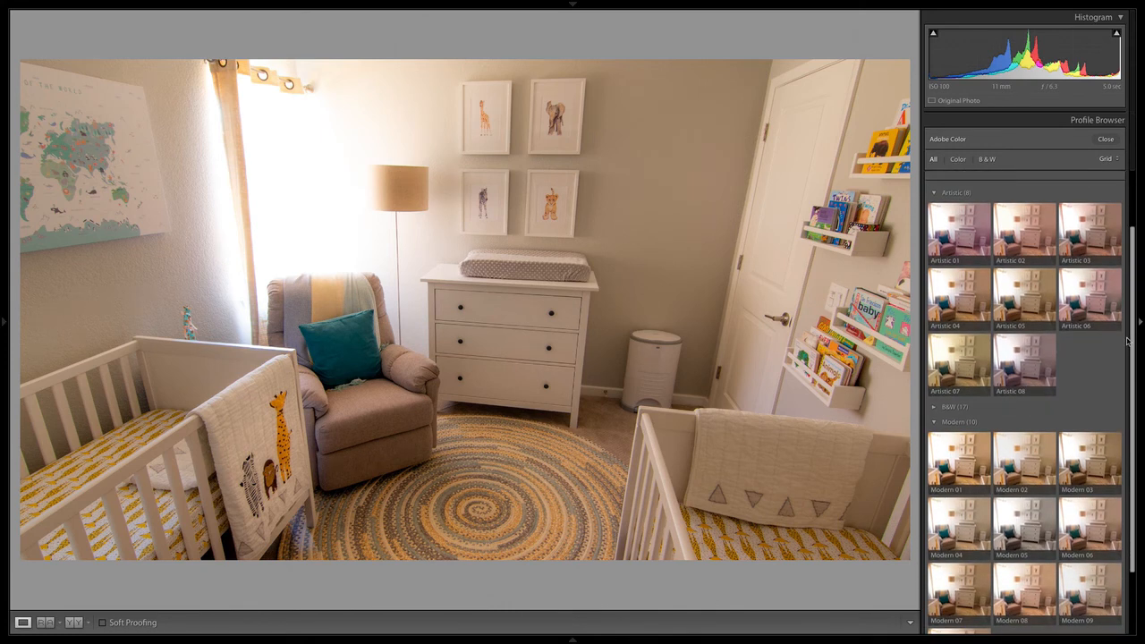
{"action": "left_click_drag", "start_coordinate": [1131, 347], "coordinate": [1136, 195]}
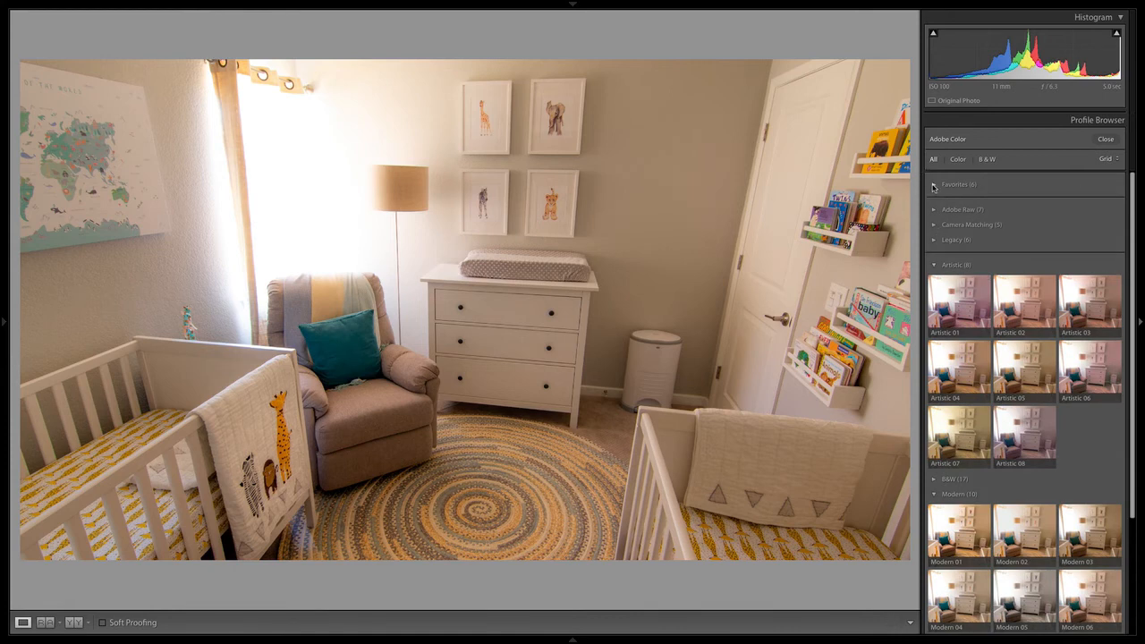
{"action": "left_click", "coordinate": [933, 241]}
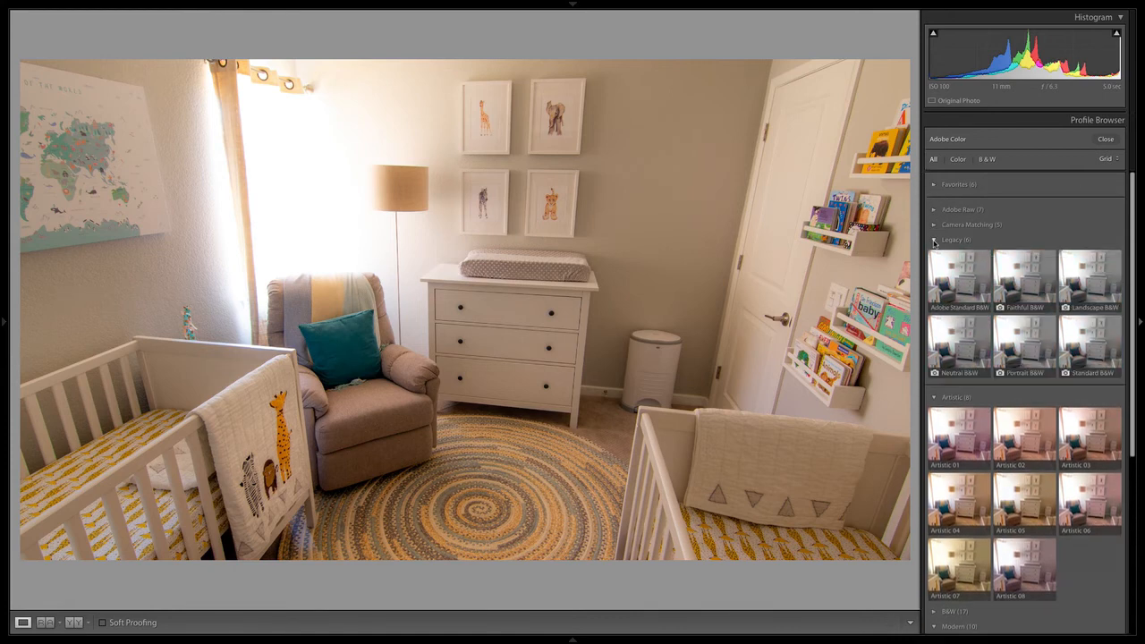
{"action": "left_click", "coordinate": [934, 240]}
{"action": "left_click", "coordinate": [934, 225]}
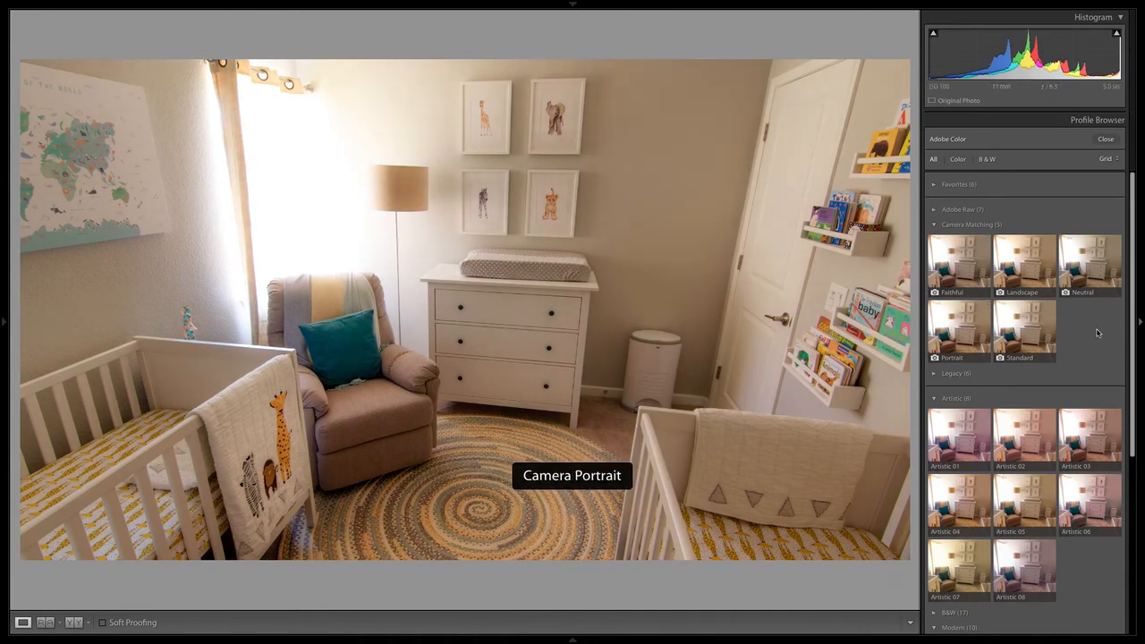
{"action": "scroll", "coordinate": [1098, 333], "scroll_direction": "down", "scroll_amount": 3}
{"action": "scroll", "coordinate": [1100, 331], "scroll_direction": "down", "scroll_amount": 4}
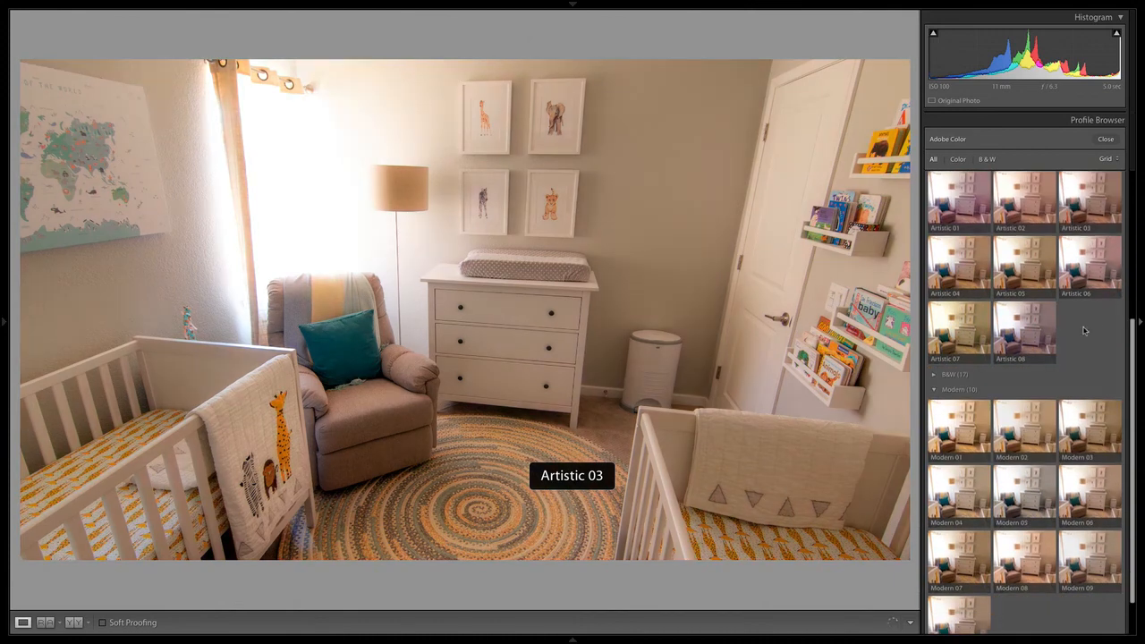
{"action": "scroll", "coordinate": [1109, 349], "scroll_direction": "down", "scroll_amount": 2}
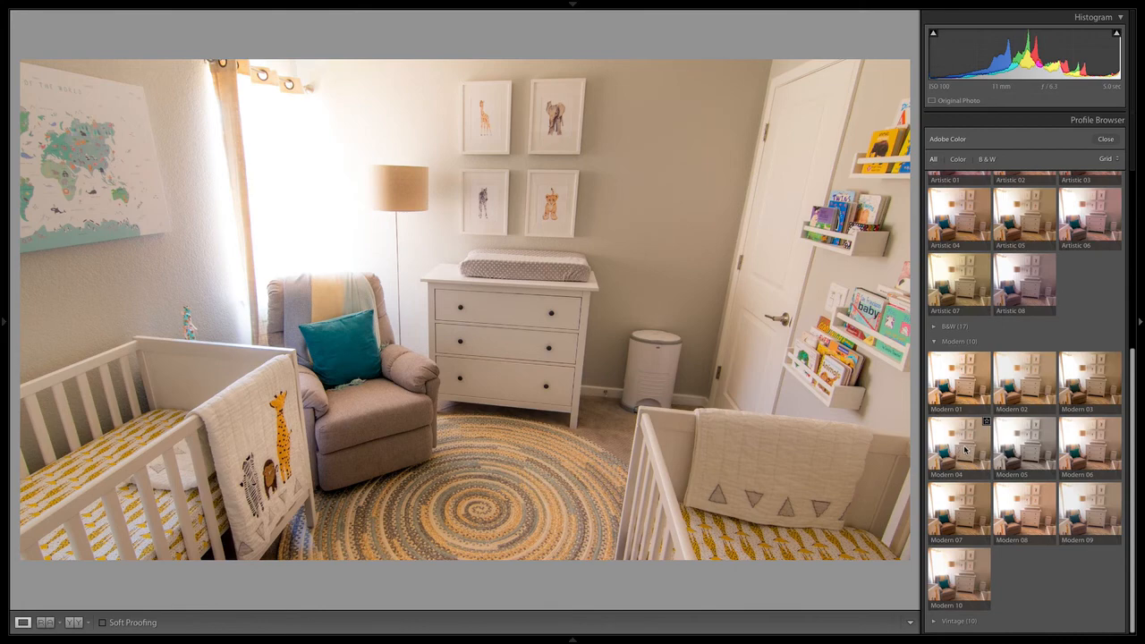
Apply the Modern 04 profile with an Amount of 100 and close the profile browser
{"action": "left_click", "coordinate": [965, 450]}
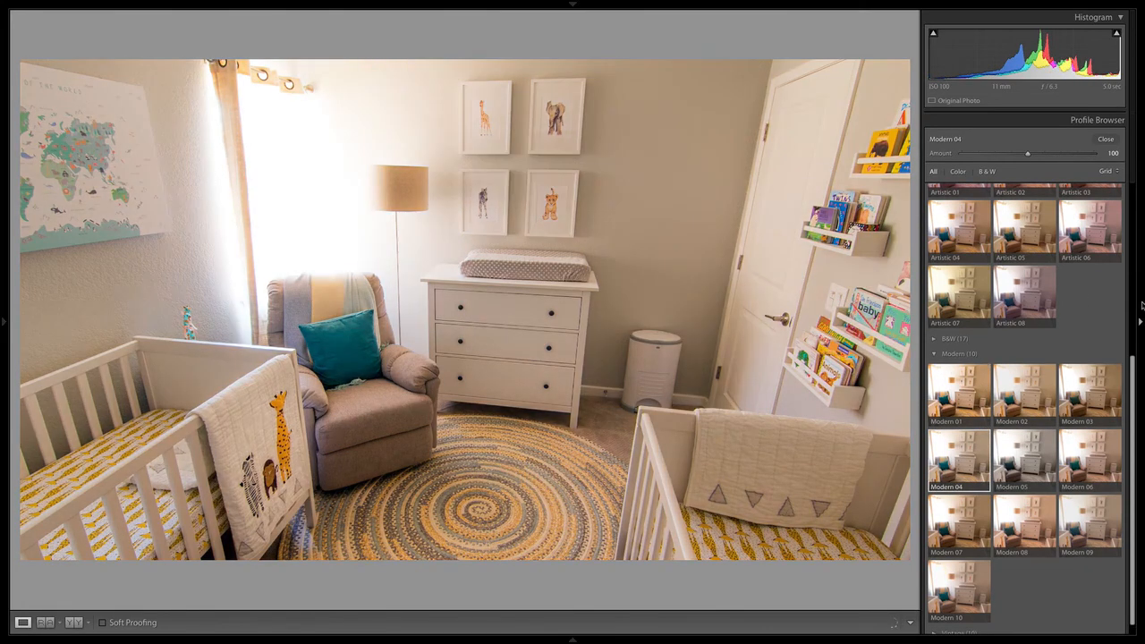
{"action": "left_click_drag", "start_coordinate": [1134, 377], "coordinate": [1134, 201]}
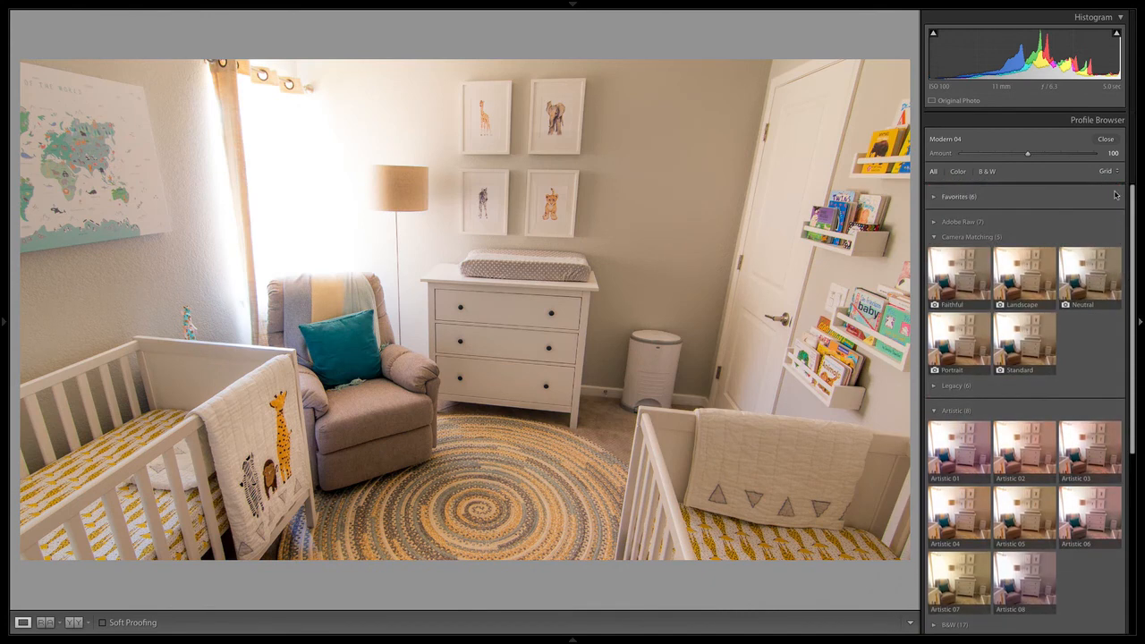
{"action": "left_click", "coordinate": [1098, 136]}
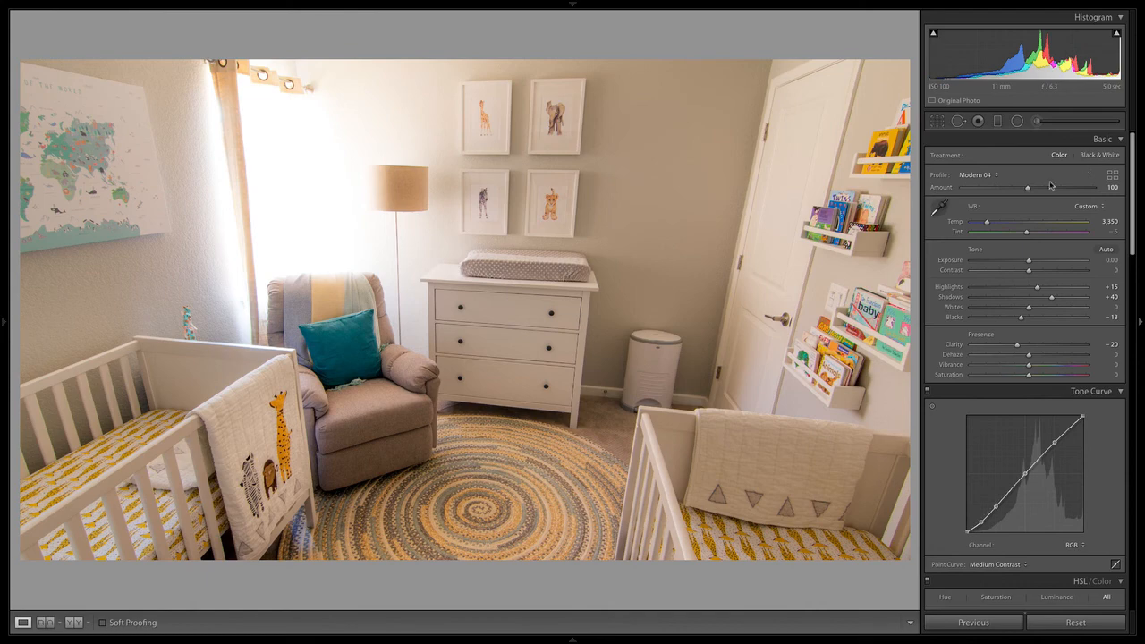
{"action": "mouse_move", "coordinate": [1027, 188]}
{"action": "left_mouse_down"}
{"action": "mouse_move", "coordinate": [960, 188]}
{"action": "mouse_move", "coordinate": [1034, 188]}
{"action": "left_mouse_up"}
Review the edited photo enlarged with the develop settings hidden, and bring the settings back into view
{"action": "left_click_drag", "start_coordinate": [1131, 169], "coordinate": [1142, 242]}
{"action": "left_click", "coordinate": [1142, 242]}
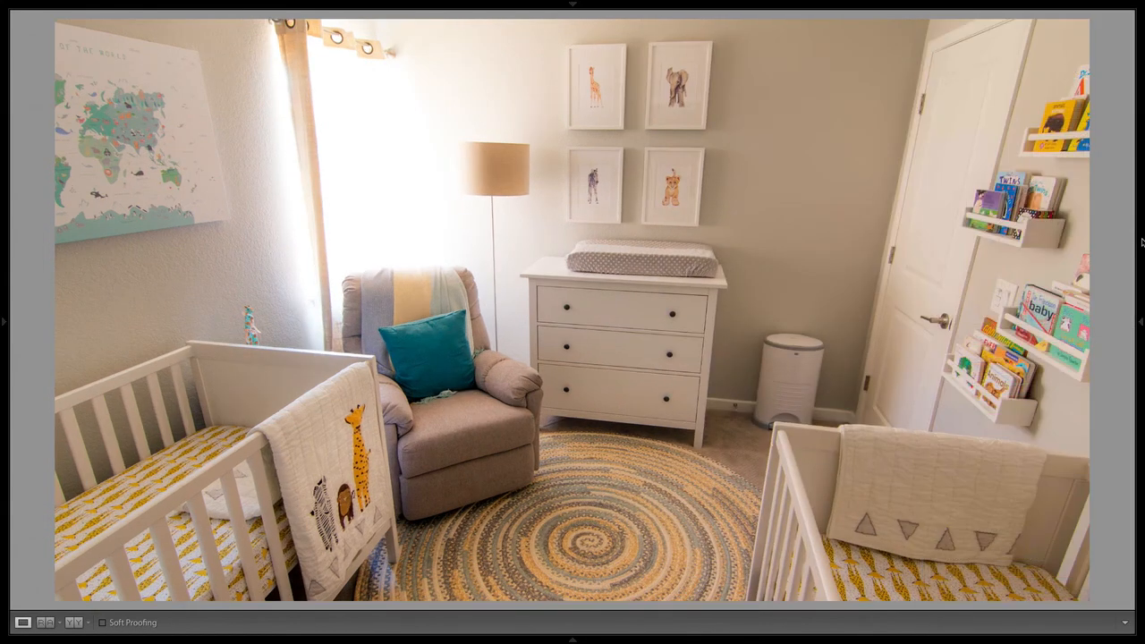
{"action": "left_click", "coordinate": [1142, 241]}
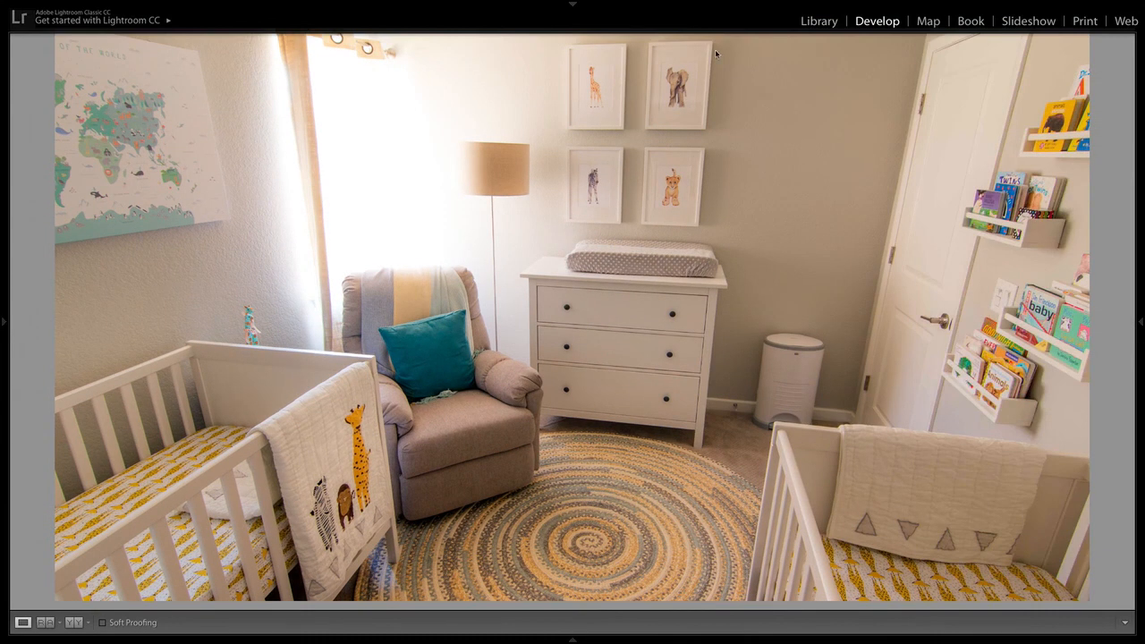
{"action": "mouse_move", "coordinate": [1141, 320]}
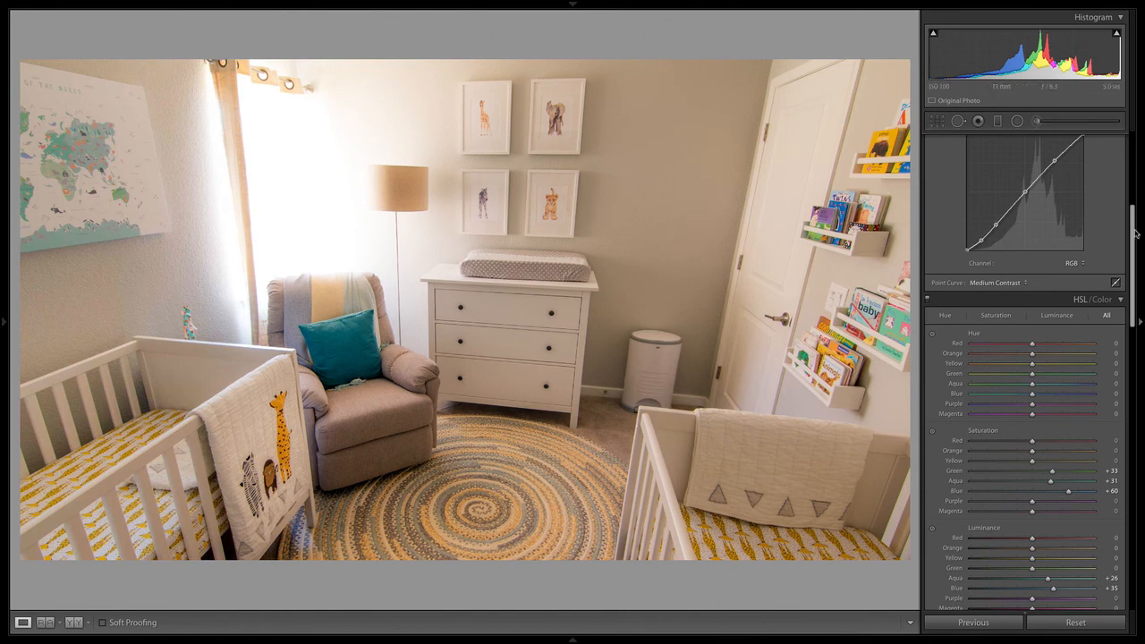
{"action": "left_click_drag", "start_coordinate": [1133, 215], "coordinate": [1127, 45]}
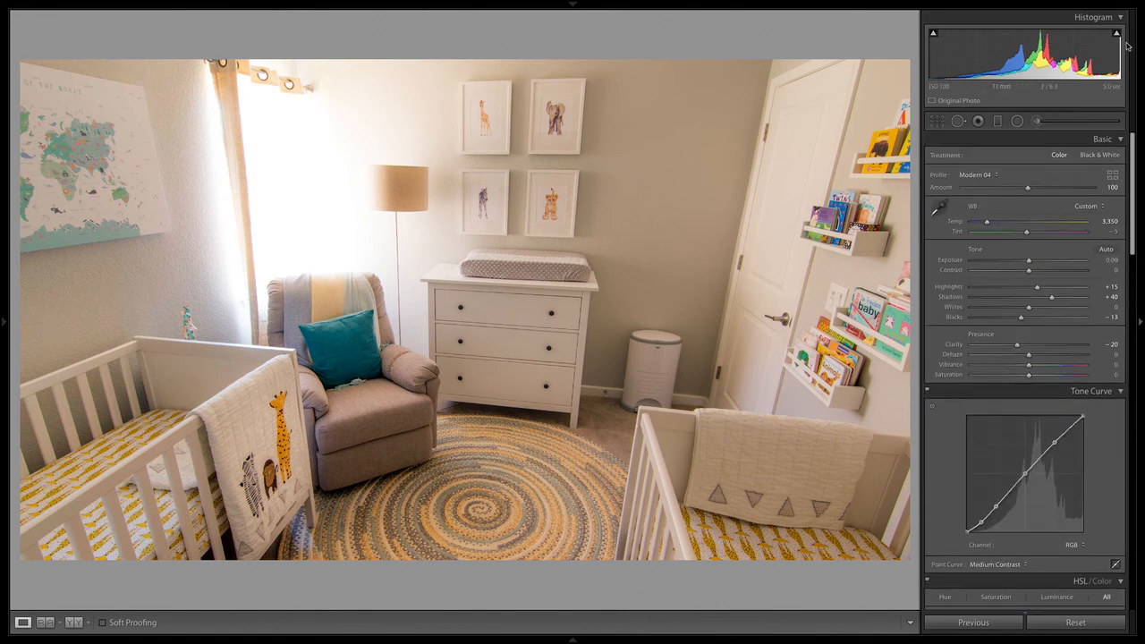